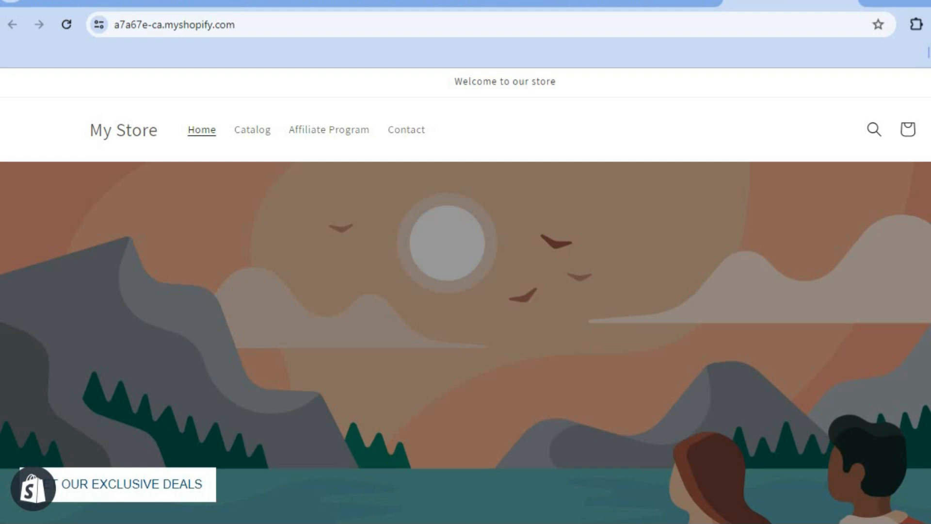
- Switch to the store admin and open the Shopify App Store from the apps and sales channel settings
{"action": "scroll", "coordinate": [624, 189], "scroll_direction": "up", "scroll_amount": 3}
{"action": "left_click", "coordinate": [647, 3]}
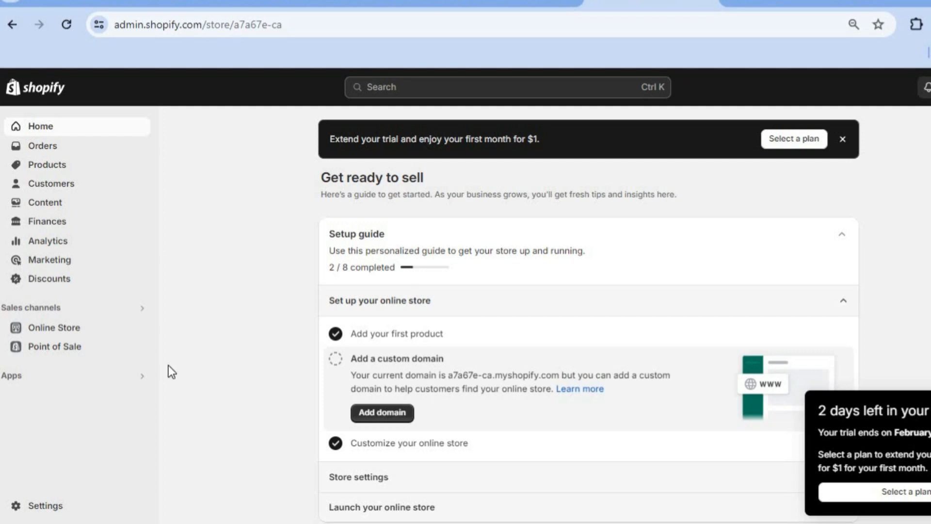
{"action": "left_click", "coordinate": [62, 380]}
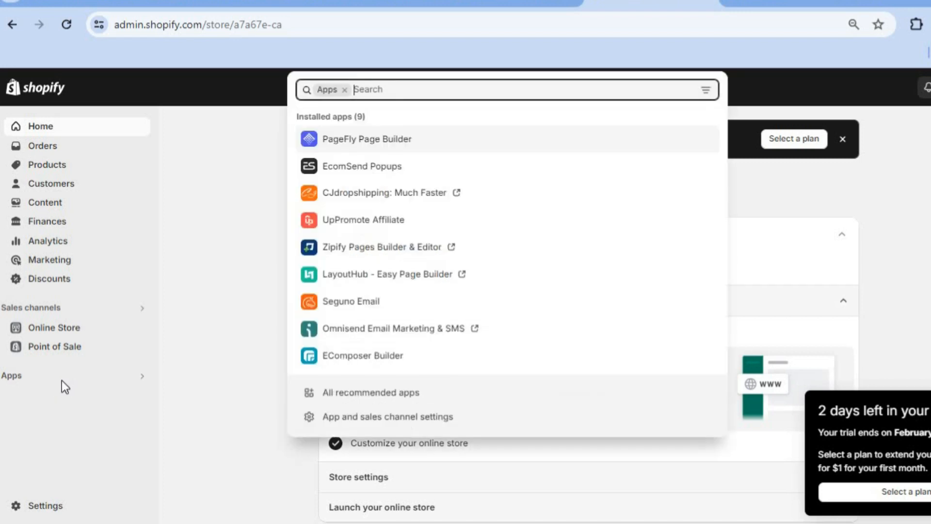
{"action": "left_click", "coordinate": [373, 417]}
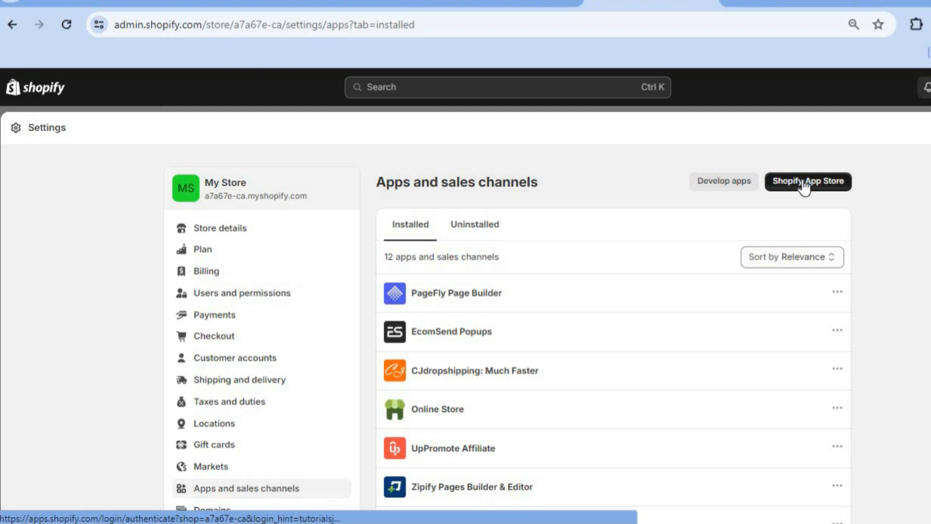
{"action": "left_click", "coordinate": [803, 181]}
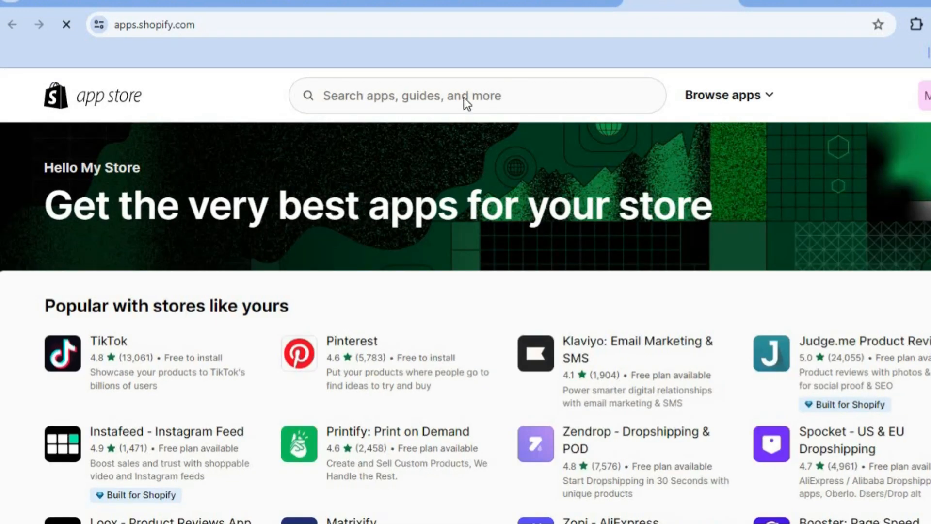
- Search the App Store for pagefly landing page builder and open the installed PageFly Landing Page Builder app
{"action": "left_click", "coordinate": [465, 96]}
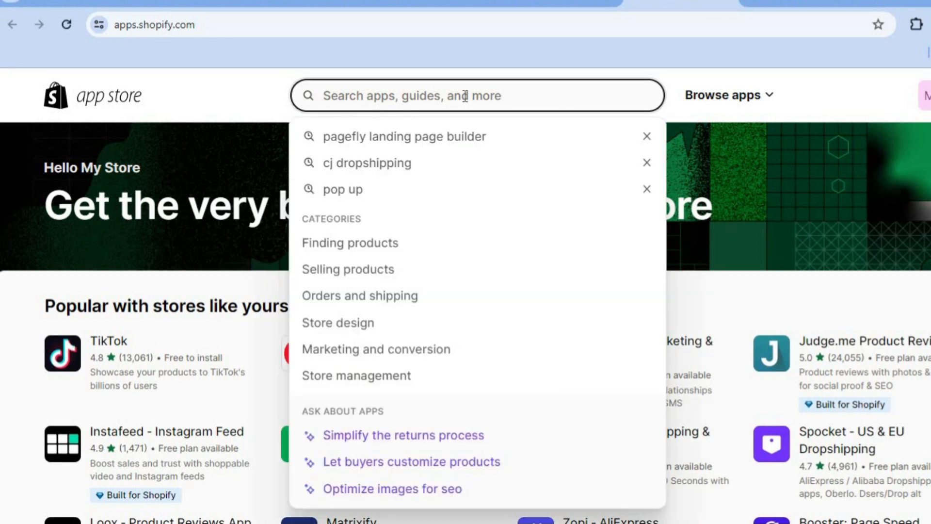
{"action": "left_click", "coordinate": [451, 136]}
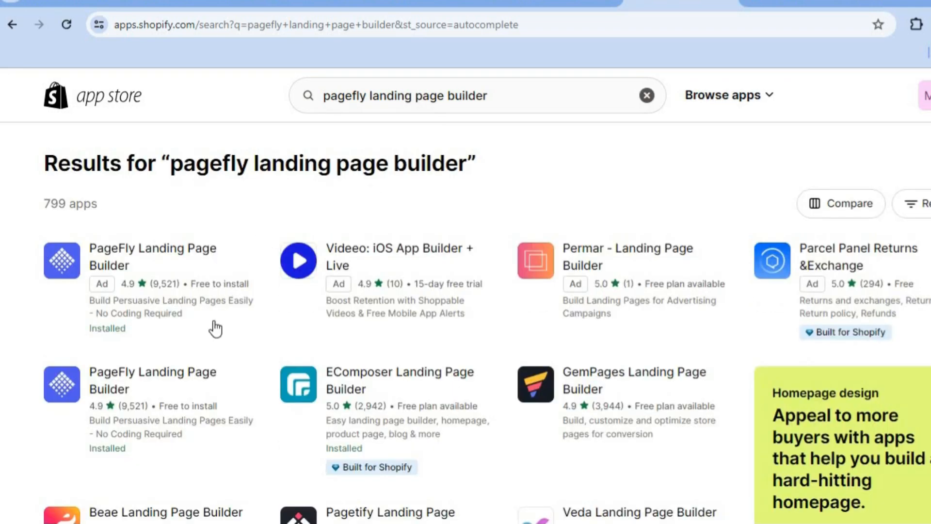
{"action": "left_click", "coordinate": [163, 377]}
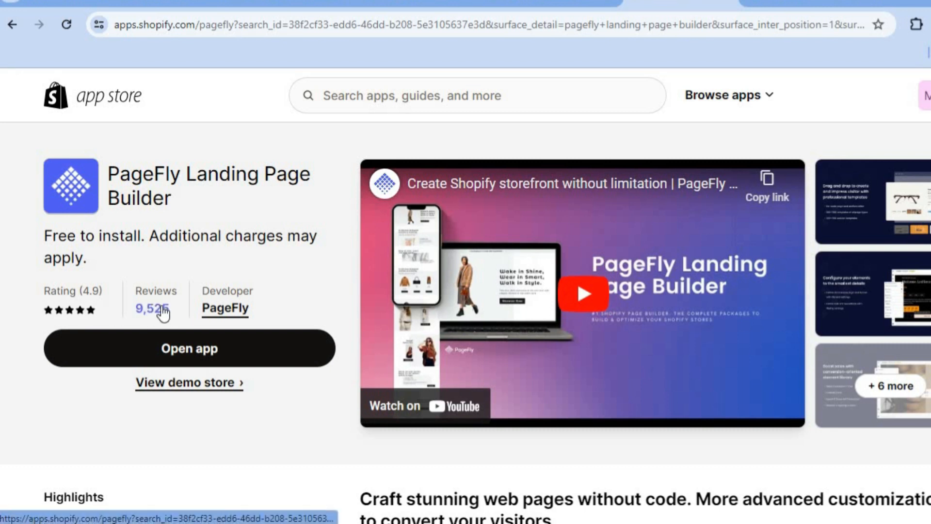
{"action": "left_click", "coordinate": [192, 352]}
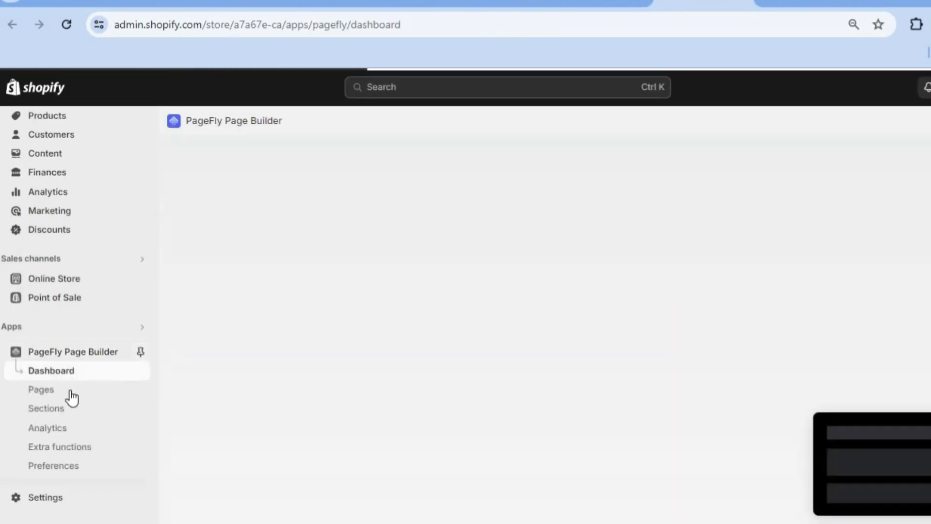
- In PageFly's Pages, start creating a Home page from a template
{"action": "left_click", "coordinate": [71, 397]}
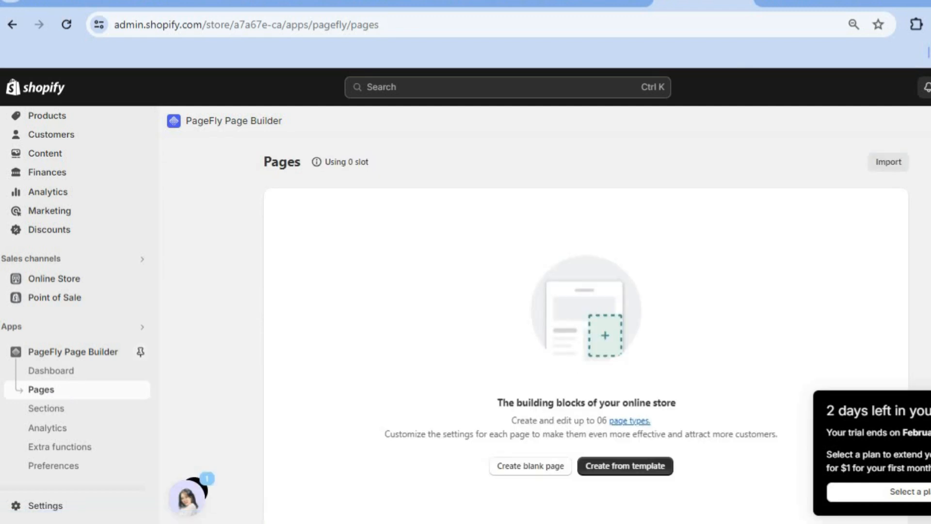
{"action": "scroll", "coordinate": [609, 334], "scroll_direction": "down", "scroll_amount": 3}
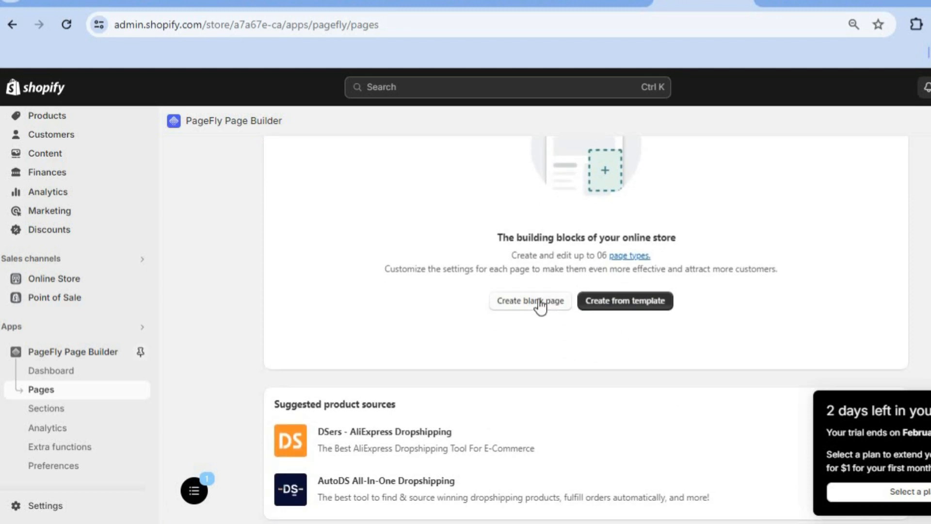
{"action": "left_click", "coordinate": [635, 303]}
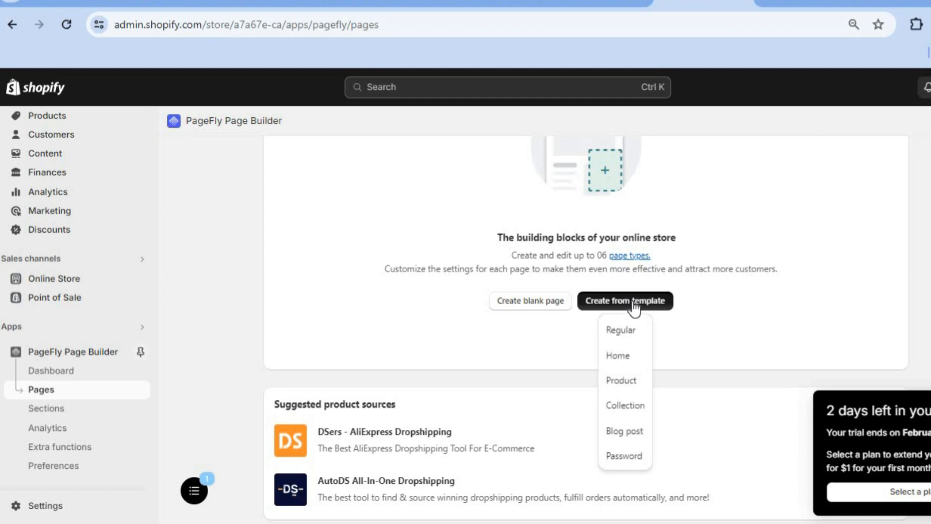
{"action": "left_click", "coordinate": [619, 356]}
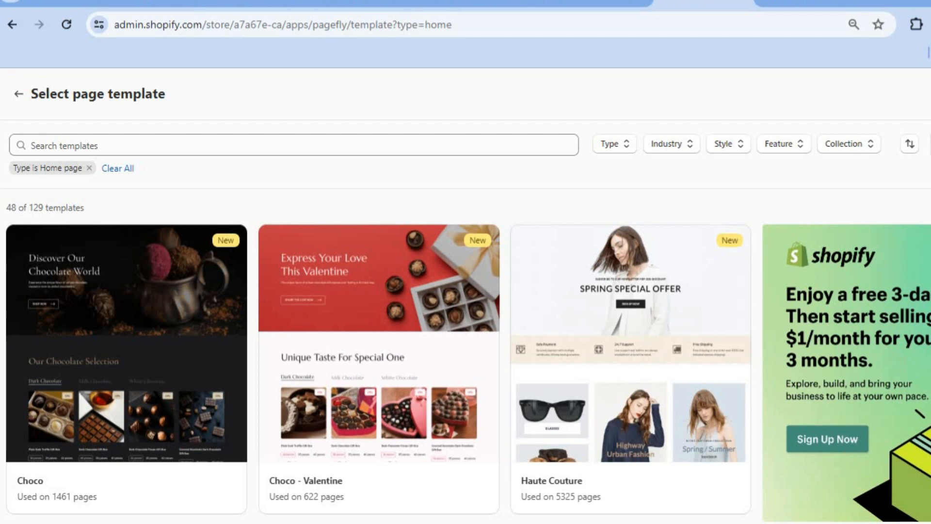
- Browse the home page templates and start the page from the Tee Vibes template
{"action": "scroll", "coordinate": [465, 291], "scroll_direction": "down", "scroll_amount": 10}
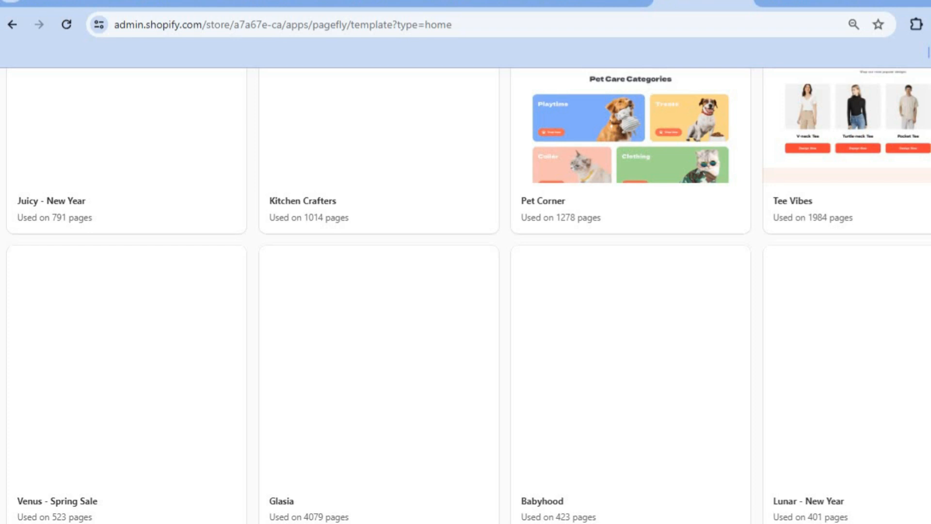
{"action": "scroll", "coordinate": [466, 291], "scroll_direction": "down", "scroll_amount": 7}
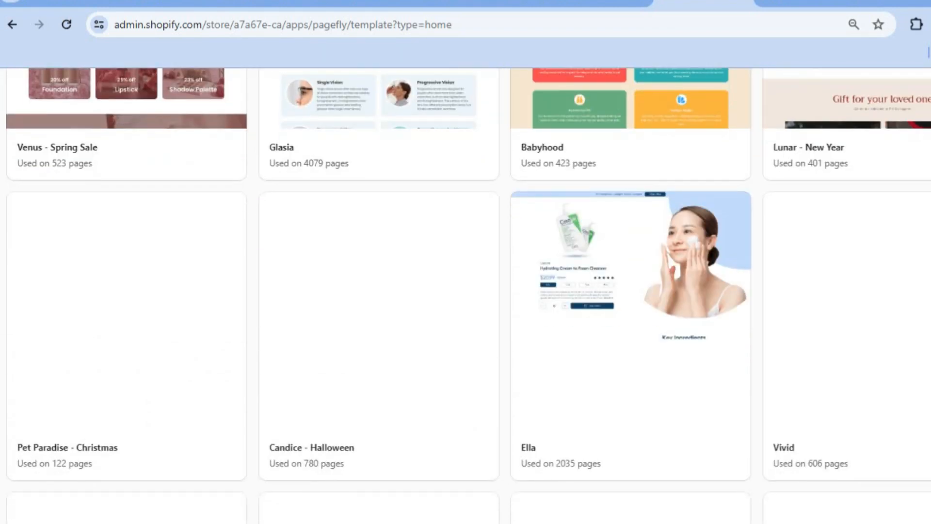
{"action": "scroll", "coordinate": [465, 291], "scroll_direction": "up", "scroll_amount": 5}
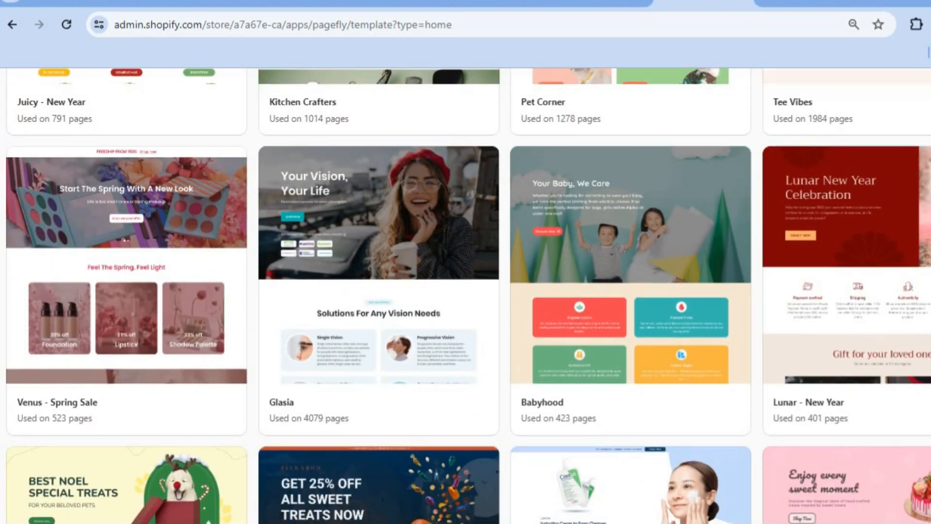
{"action": "scroll", "coordinate": [466, 291], "scroll_direction": "down", "scroll_amount": 9}
{"action": "scroll", "coordinate": [466, 292], "scroll_direction": "down", "scroll_amount": 4}
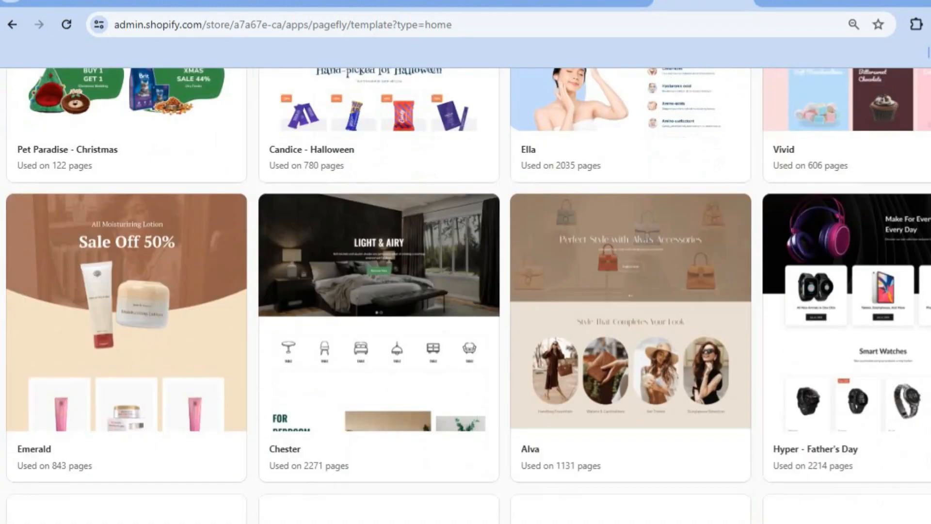
{"action": "scroll", "coordinate": [466, 291], "scroll_direction": "up", "scroll_amount": 18}
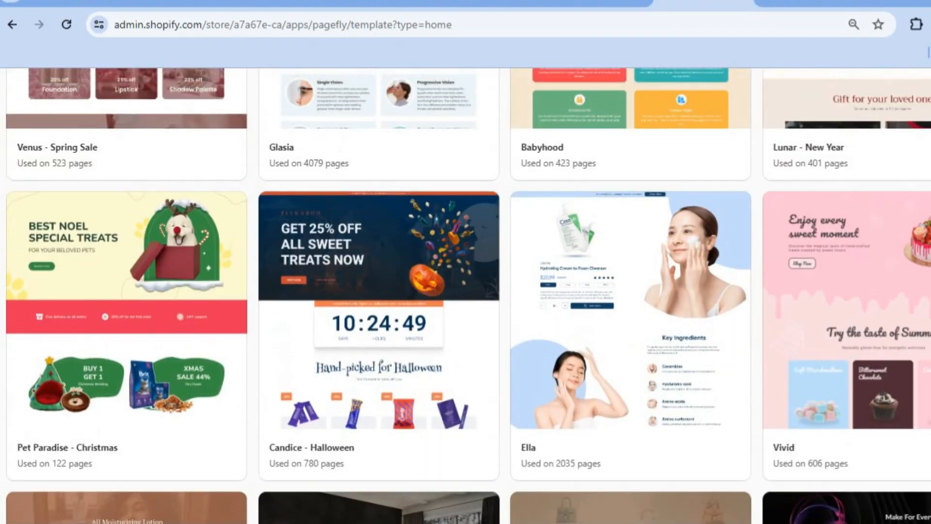
{"action": "scroll", "coordinate": [465, 291], "scroll_direction": "up", "scroll_amount": 1}
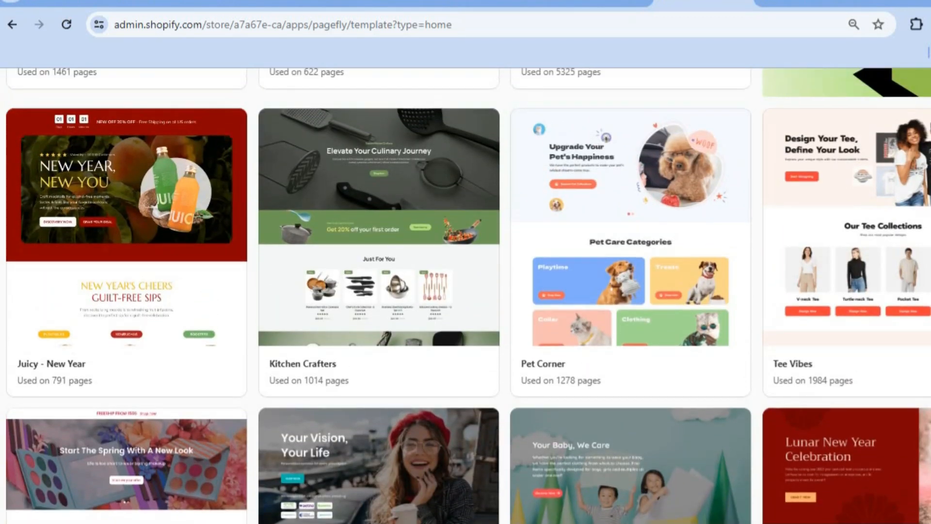
{"action": "mouse_move", "coordinate": [842, 229]}
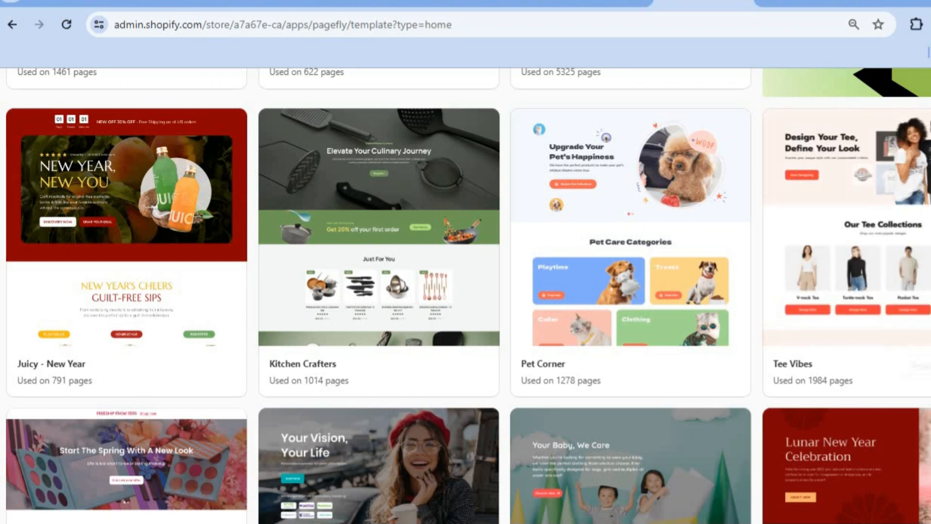
{"action": "left_click", "coordinate": [929, 366]}
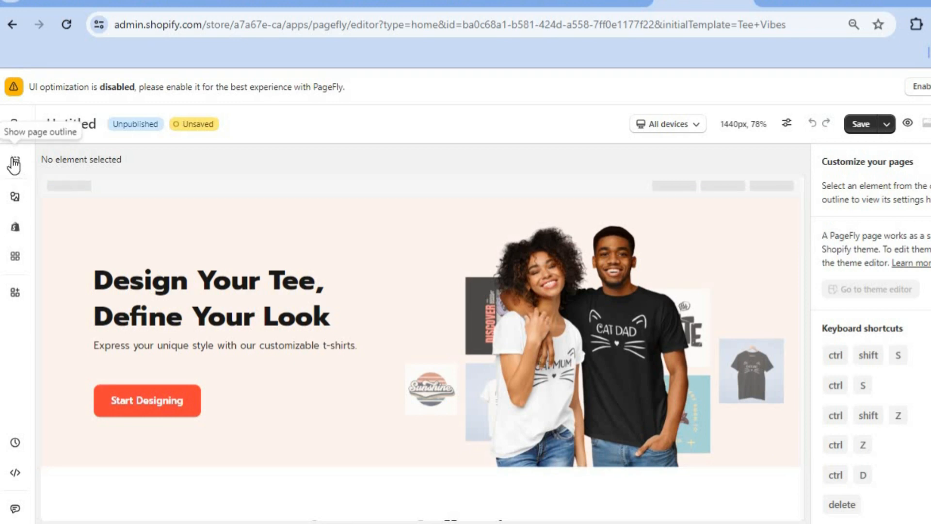
- Show the page outline, select the hero image, and open its General settings
{"action": "left_click", "coordinate": [14, 165]}
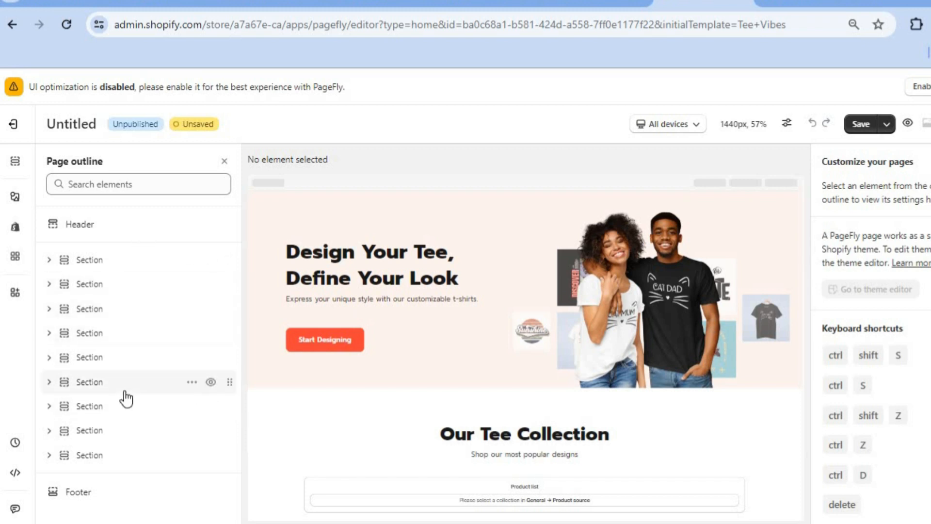
{"action": "left_click", "coordinate": [650, 302]}
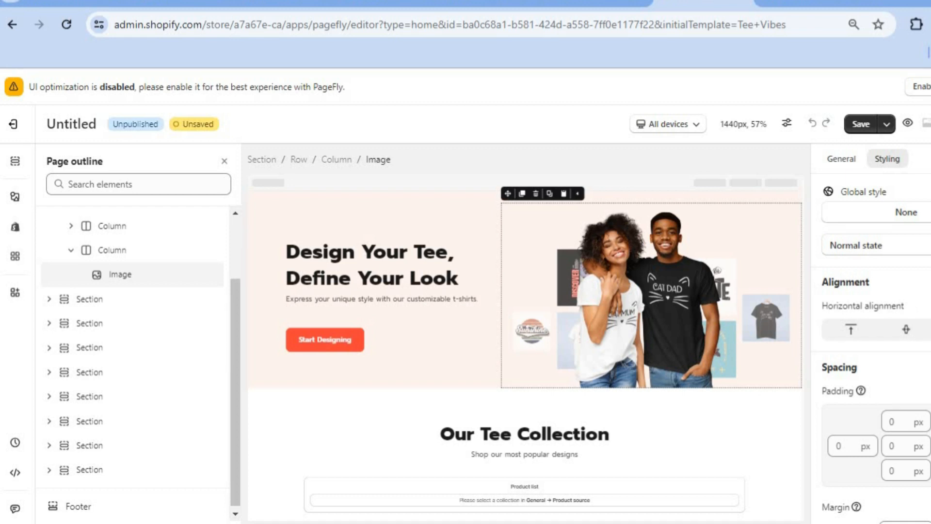
{"action": "scroll", "coordinate": [873, 339], "scroll_direction": "down", "scroll_amount": 10}
{"action": "scroll", "coordinate": [874, 339], "scroll_direction": "up", "scroll_amount": 8}
{"action": "scroll", "coordinate": [866, 194], "scroll_direction": "up", "scroll_amount": 2}
{"action": "left_click", "coordinate": [848, 166]}
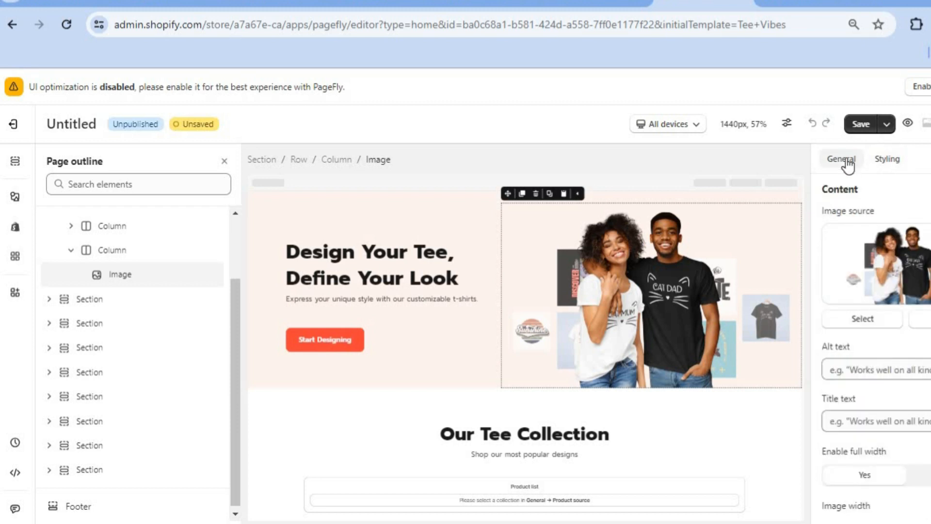
{"action": "left_click", "coordinate": [863, 320]}
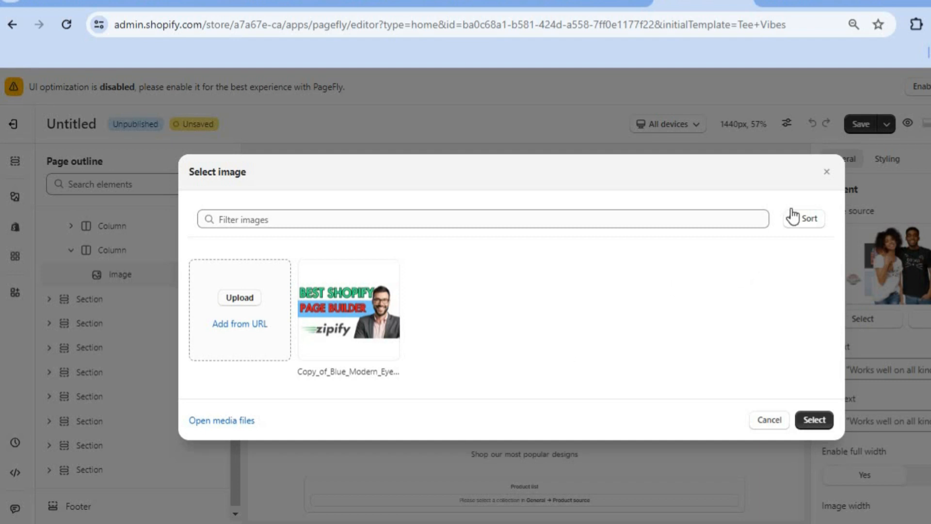
{"action": "left_click", "coordinate": [826, 172]}
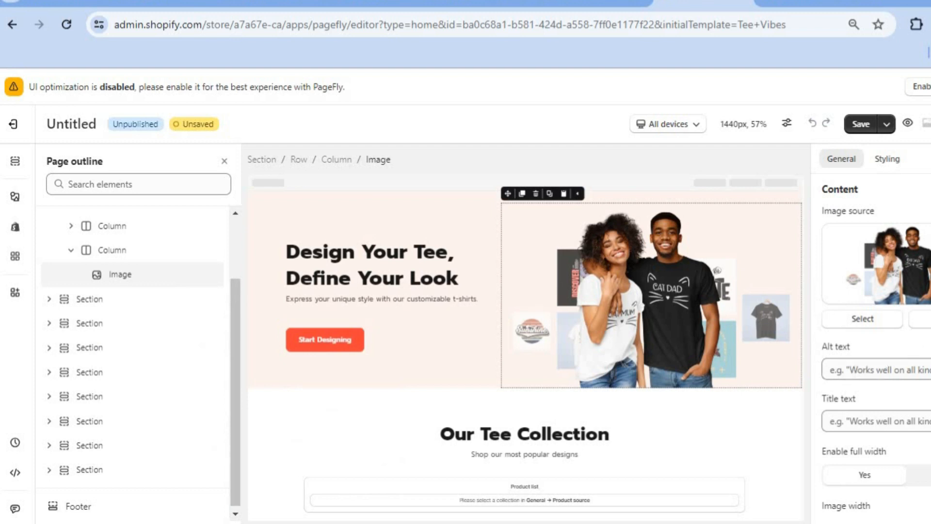
{"action": "scroll", "coordinate": [876, 343], "scroll_direction": "down", "scroll_amount": 3}
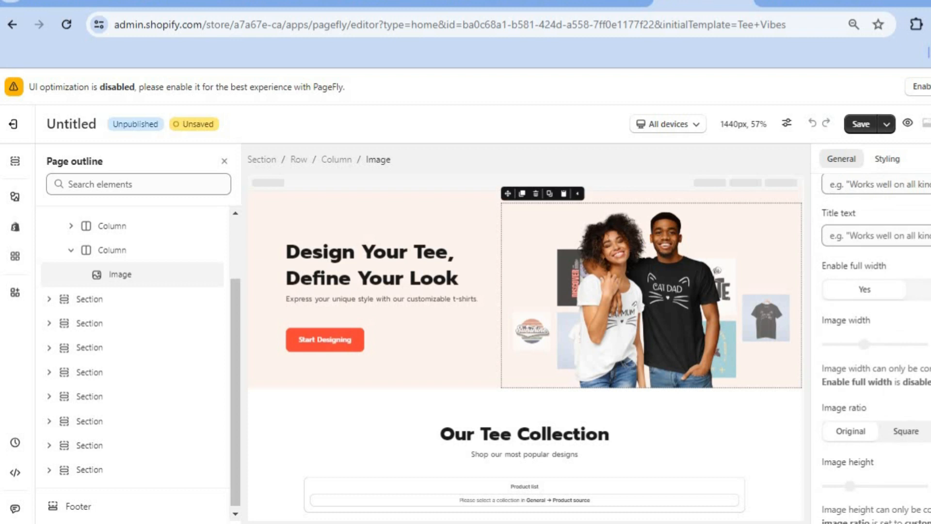
{"action": "left_click", "coordinate": [867, 293]}
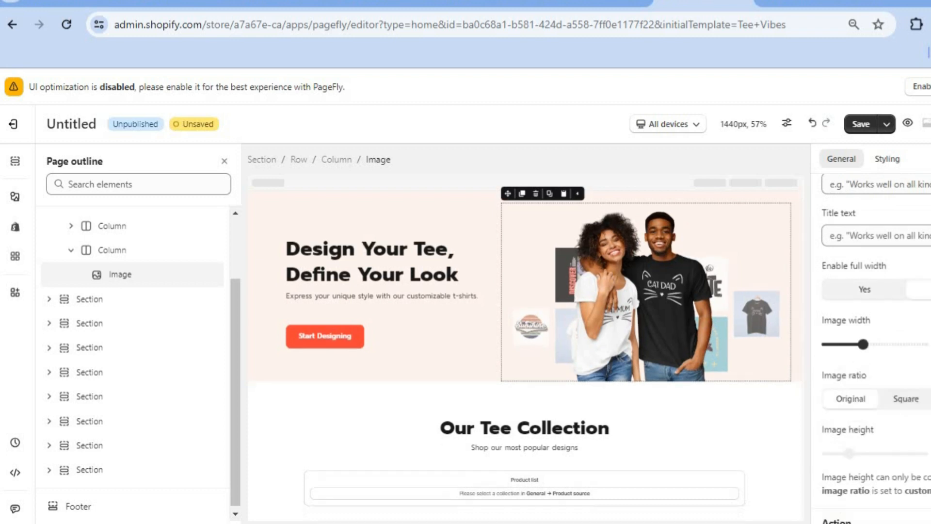
{"action": "left_click", "coordinate": [867, 292]}
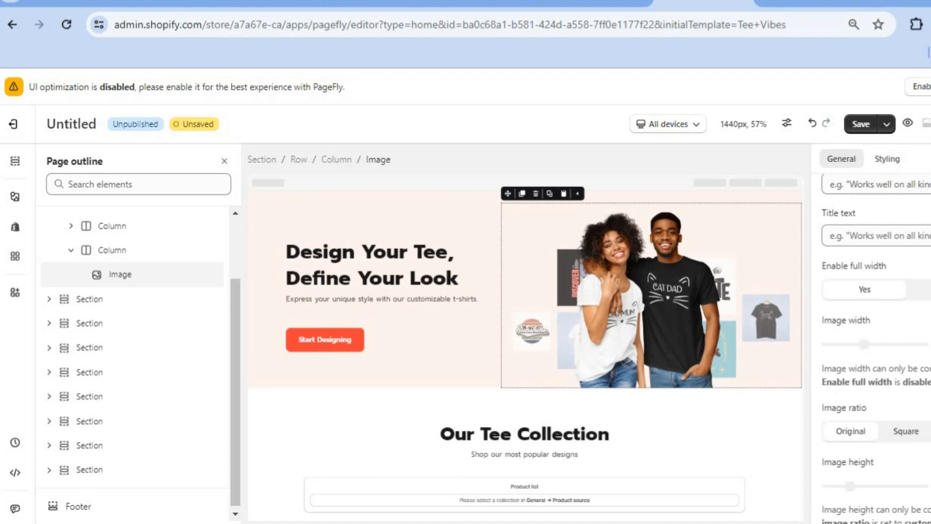
- Set the hero image's click action to Go to URL
{"action": "scroll", "coordinate": [874, 339], "scroll_direction": "down", "scroll_amount": 7}
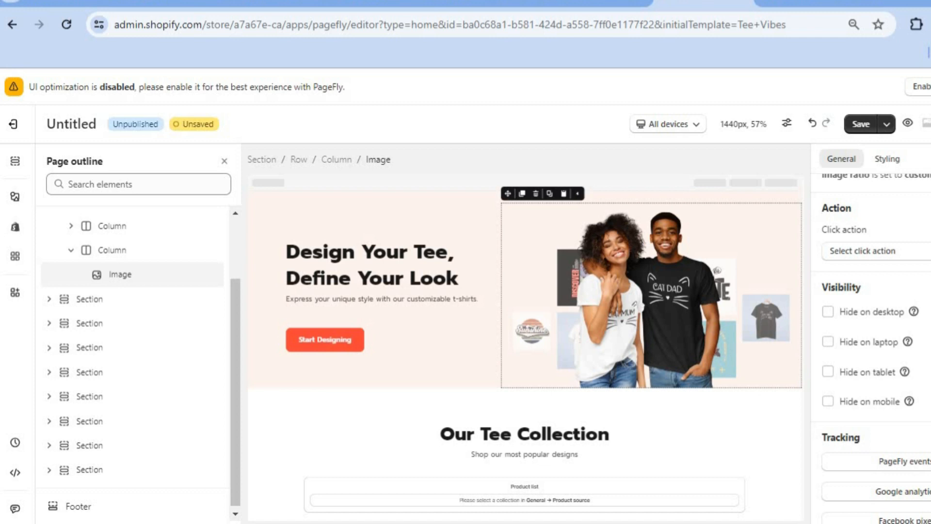
{"action": "left_click", "coordinate": [888, 253]}
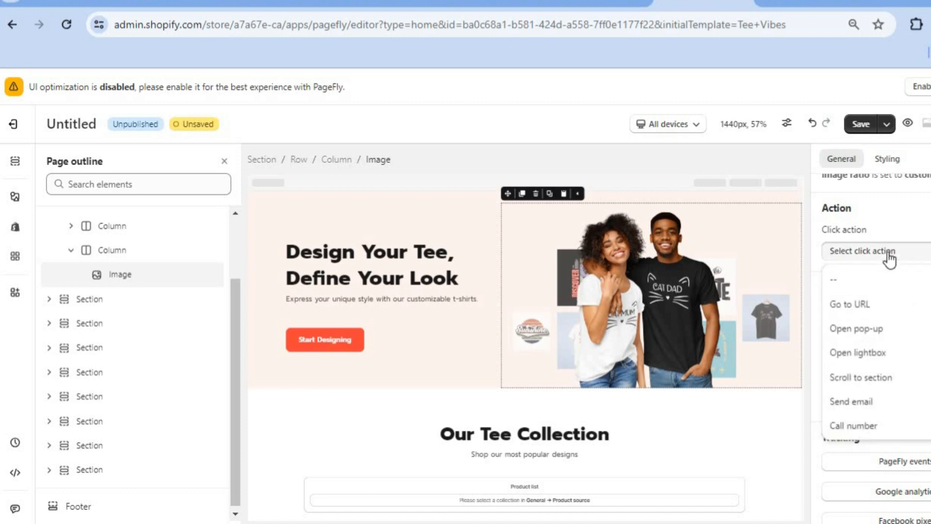
{"action": "left_click", "coordinate": [884, 311]}
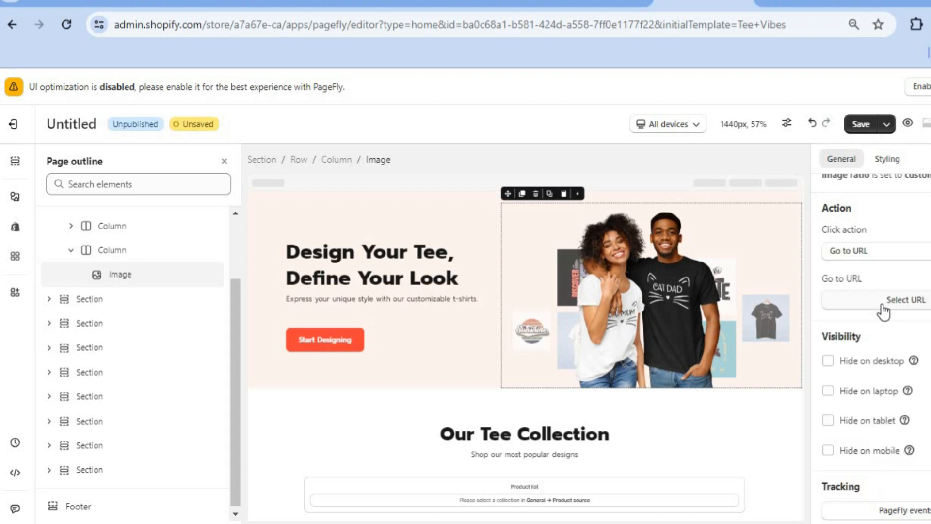
- Link the hero image to the Test Product product page
{"action": "left_click", "coordinate": [884, 301]}
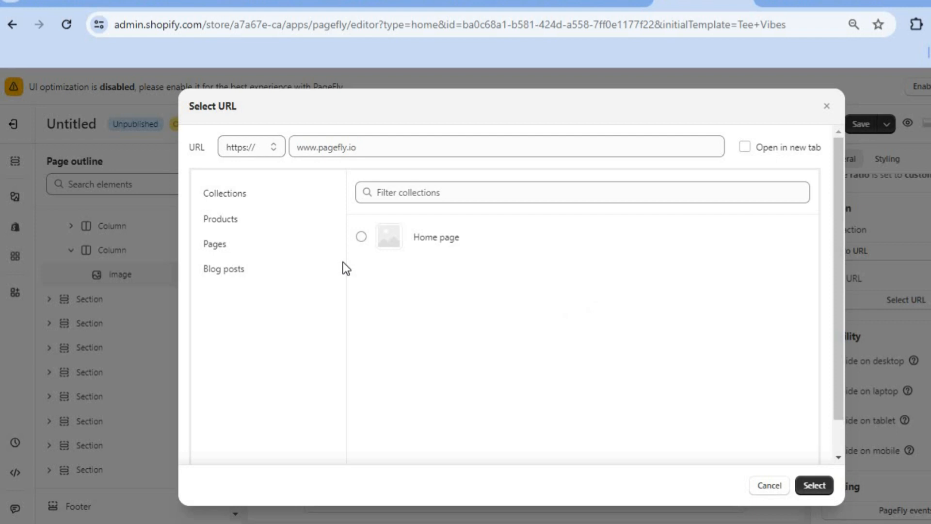
{"action": "left_click", "coordinate": [232, 219]}
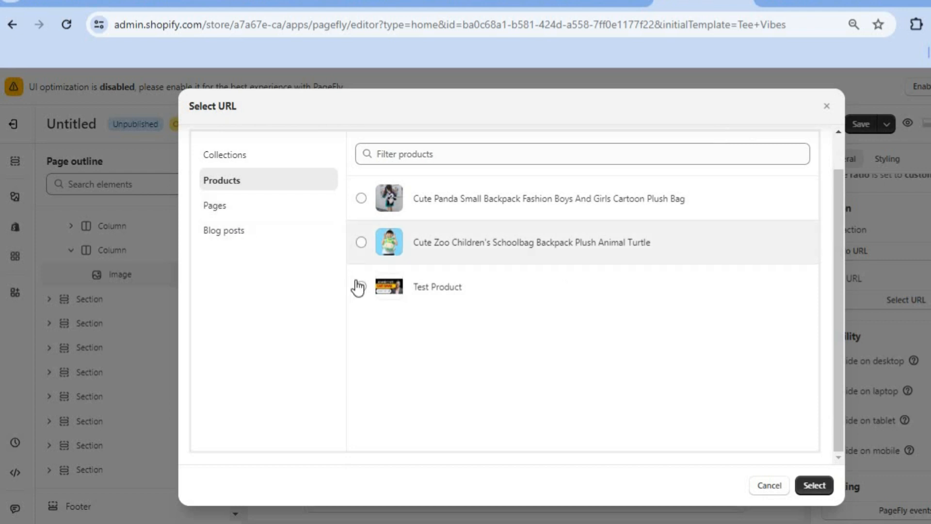
{"action": "left_click", "coordinate": [361, 288]}
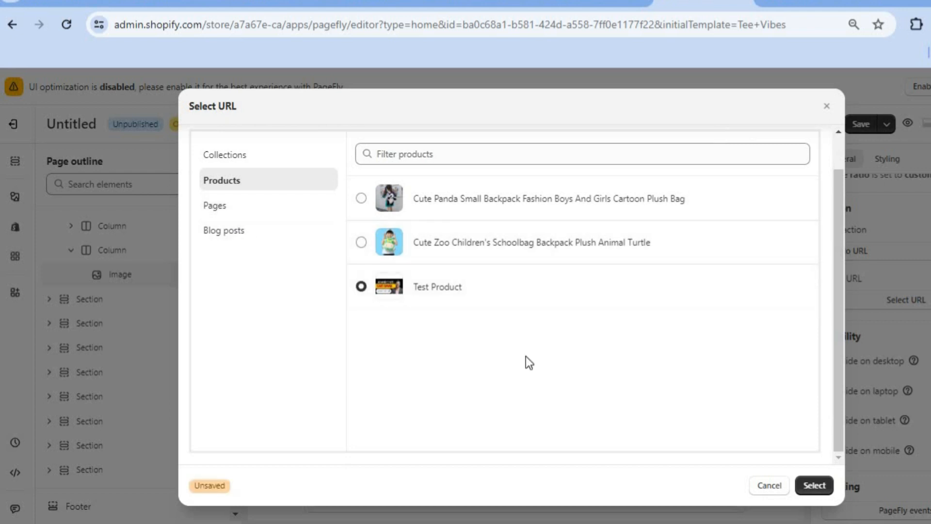
{"action": "left_click", "coordinate": [815, 486]}
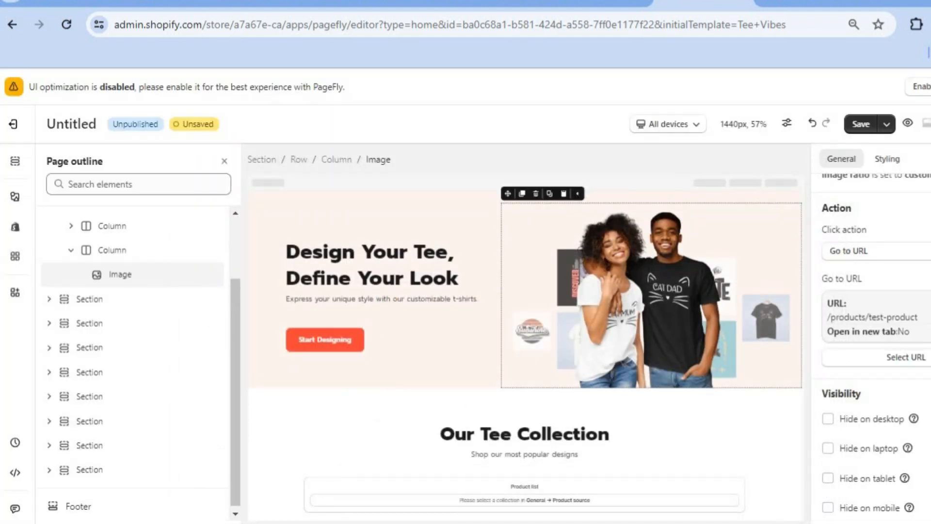
- Inspect the hero heading's text and the Start Designing button's click action options
{"action": "scroll", "coordinate": [876, 344], "scroll_direction": "down", "scroll_amount": 3}
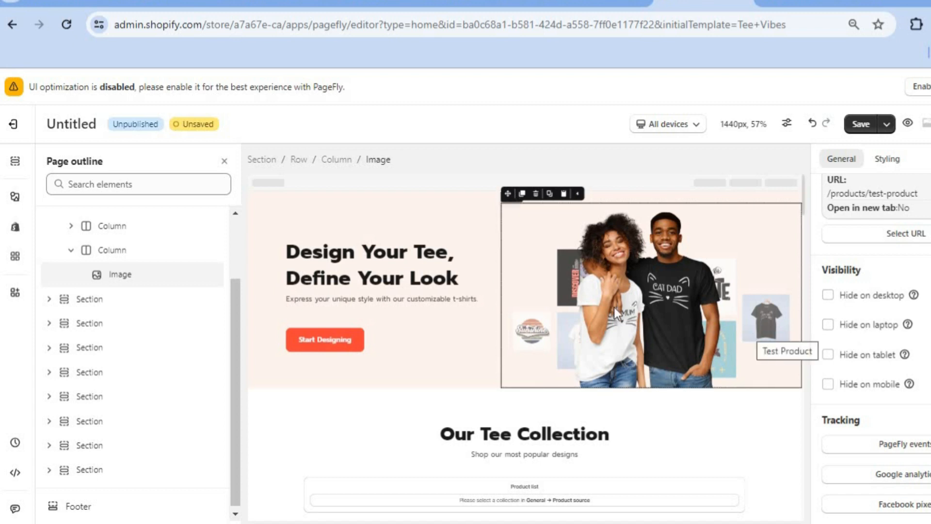
{"action": "left_click", "coordinate": [401, 272]}
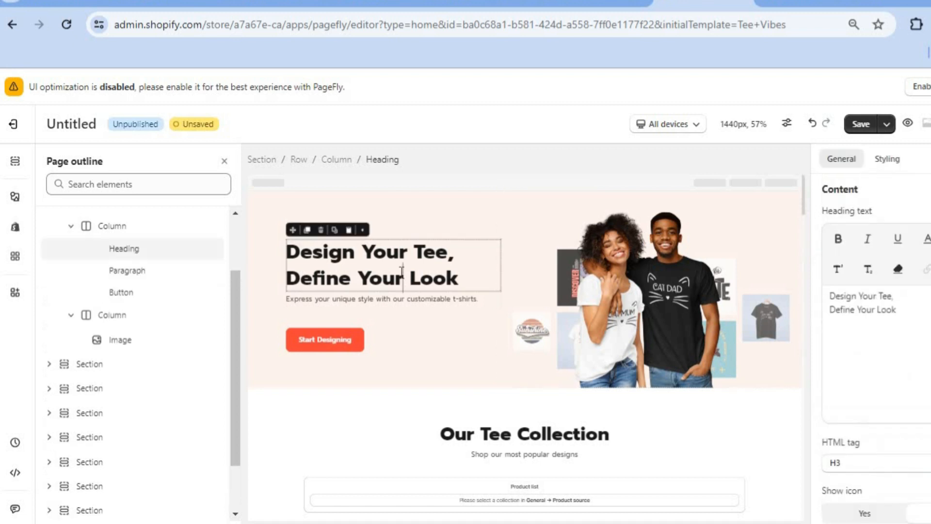
{"action": "left_click_drag", "start_coordinate": [402, 278], "coordinate": [433, 270]}
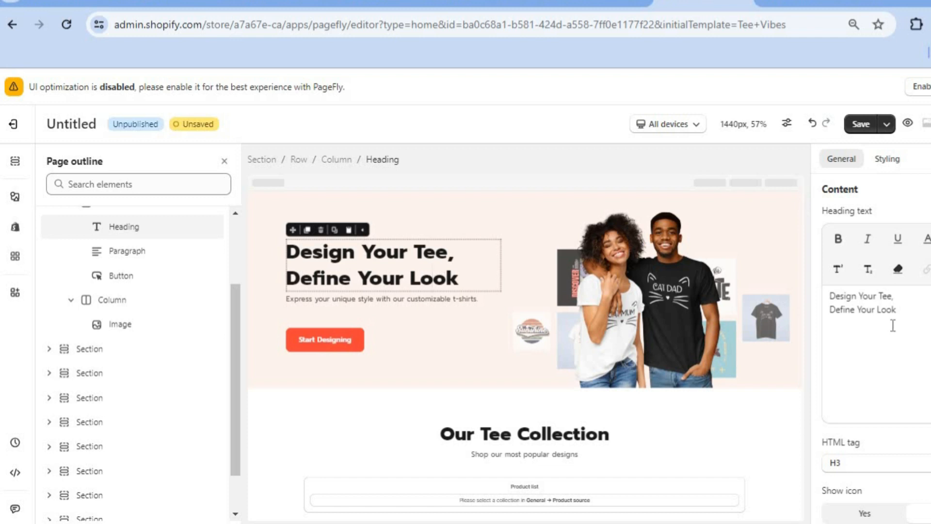
{"action": "left_click_drag", "start_coordinate": [896, 311], "coordinate": [879, 296]}
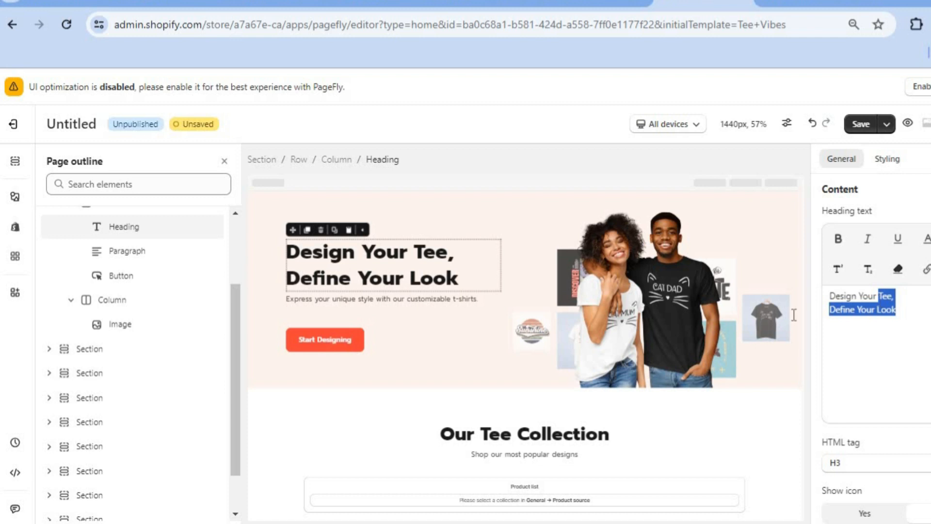
{"action": "left_click", "coordinate": [346, 335]}
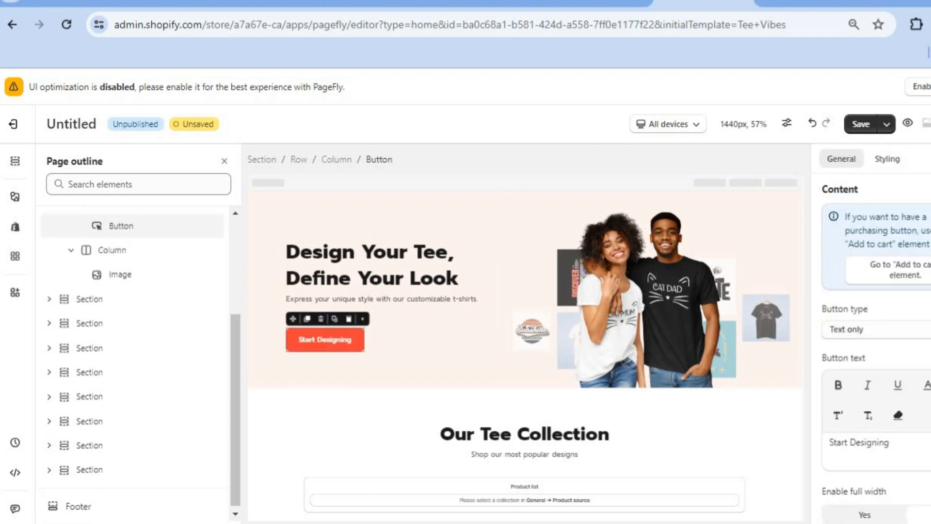
{"action": "scroll", "coordinate": [876, 349], "scroll_direction": "down", "scroll_amount": 10}
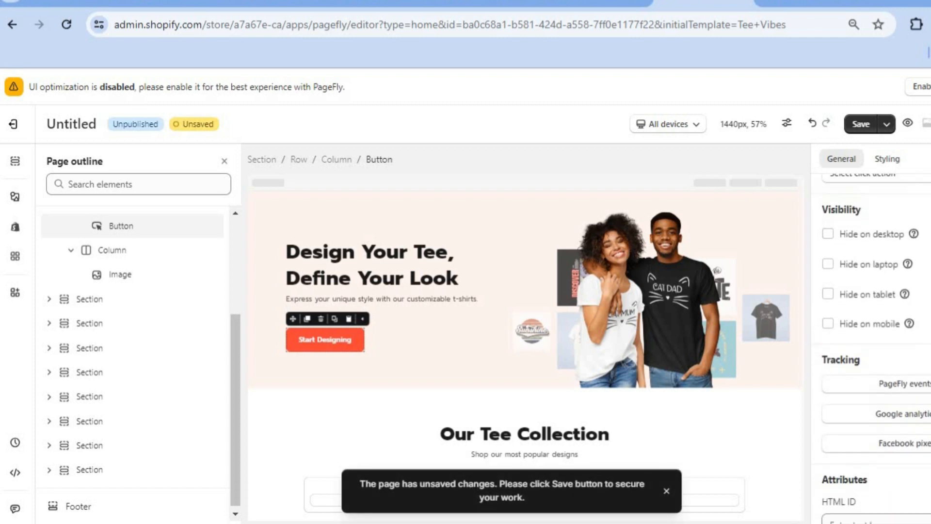
{"action": "scroll", "coordinate": [876, 345], "scroll_direction": "up", "scroll_amount": 5}
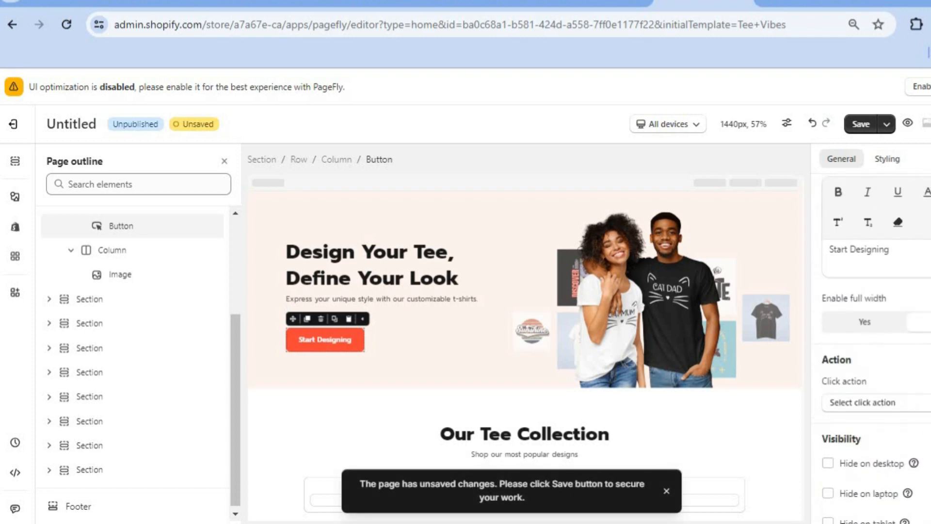
{"action": "left_click", "coordinate": [903, 409]}
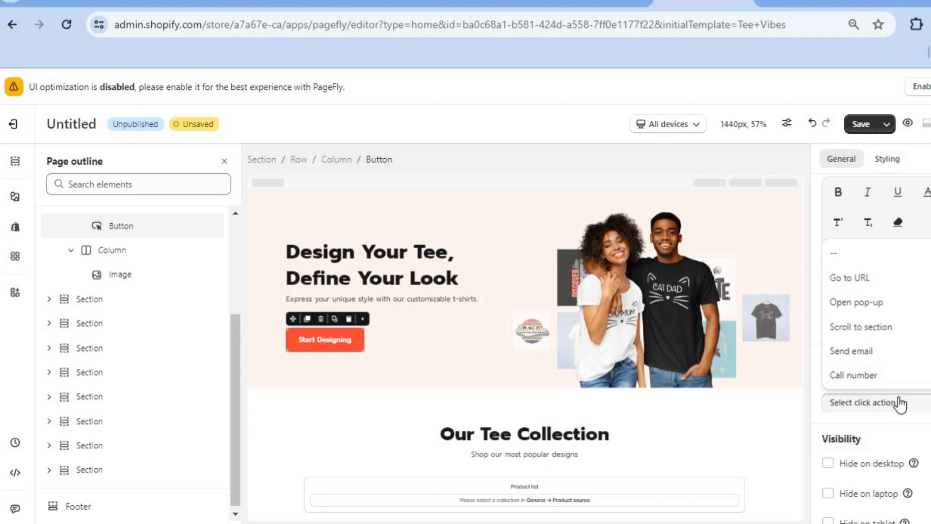
{"action": "left_click", "coordinate": [900, 404]}
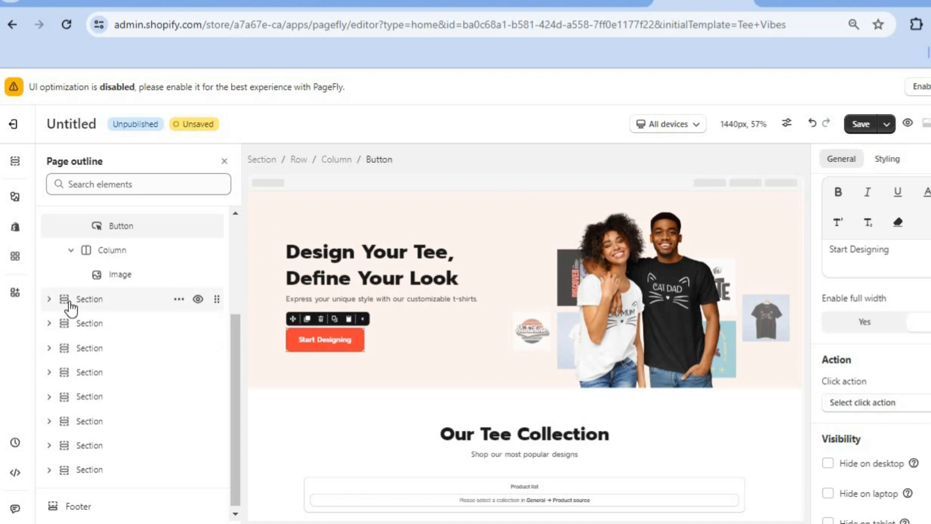
- Inspect the Our Tee Collection section, its heading and its product list settings
{"action": "left_click", "coordinate": [130, 308]}
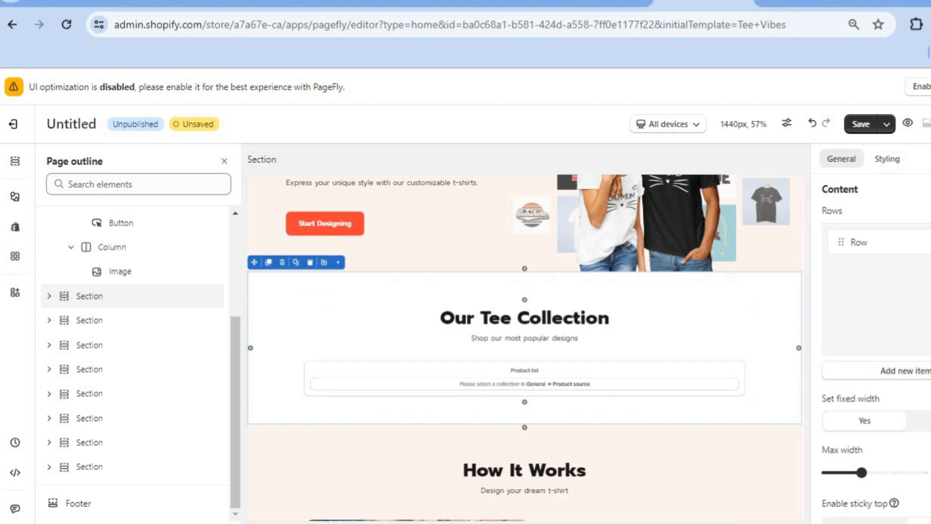
{"action": "scroll", "coordinate": [873, 349], "scroll_direction": "down", "scroll_amount": 3}
{"action": "scroll", "coordinate": [873, 340], "scroll_direction": "up", "scroll_amount": 3}
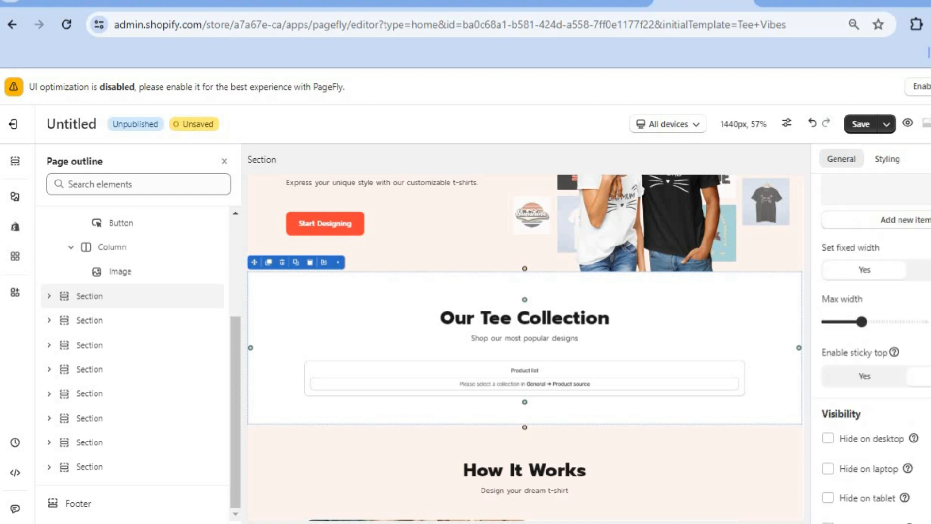
{"action": "left_click", "coordinate": [600, 316]}
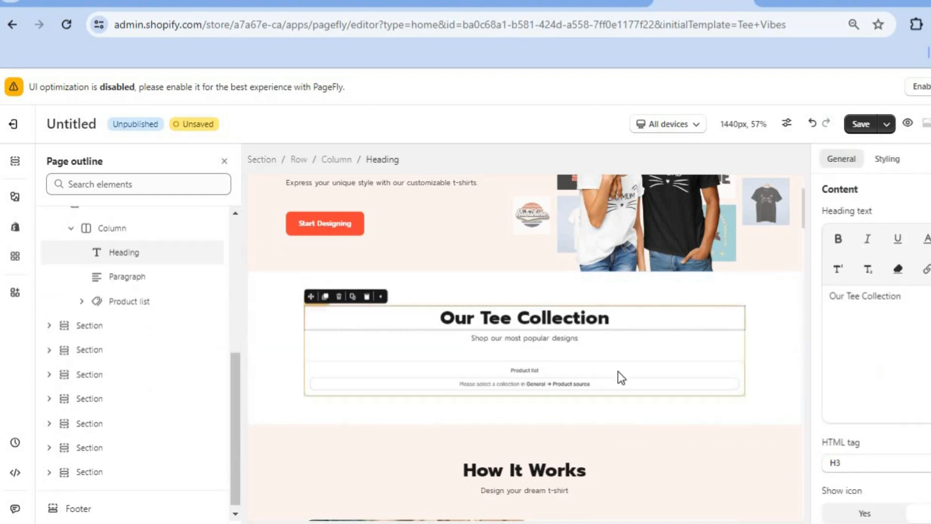
{"action": "left_click", "coordinate": [600, 378]}
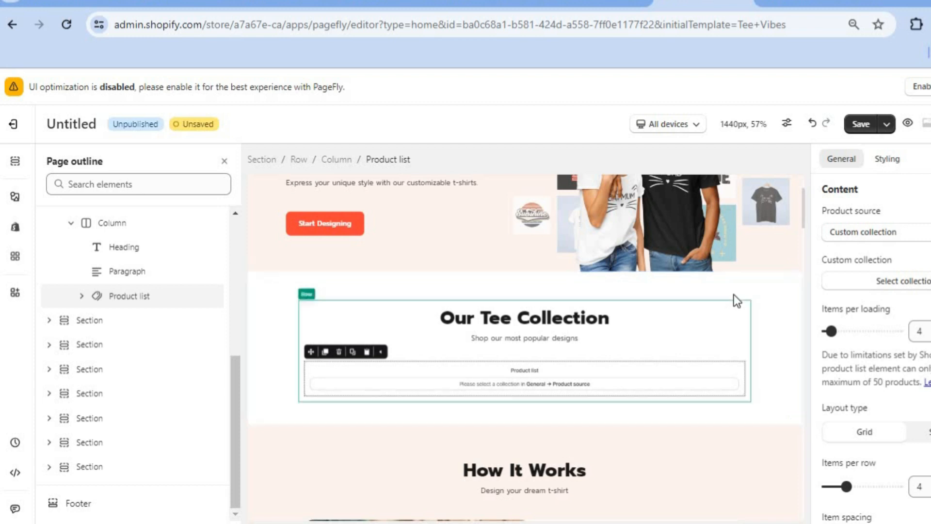
{"action": "mouse_move", "coordinate": [791, 273]}
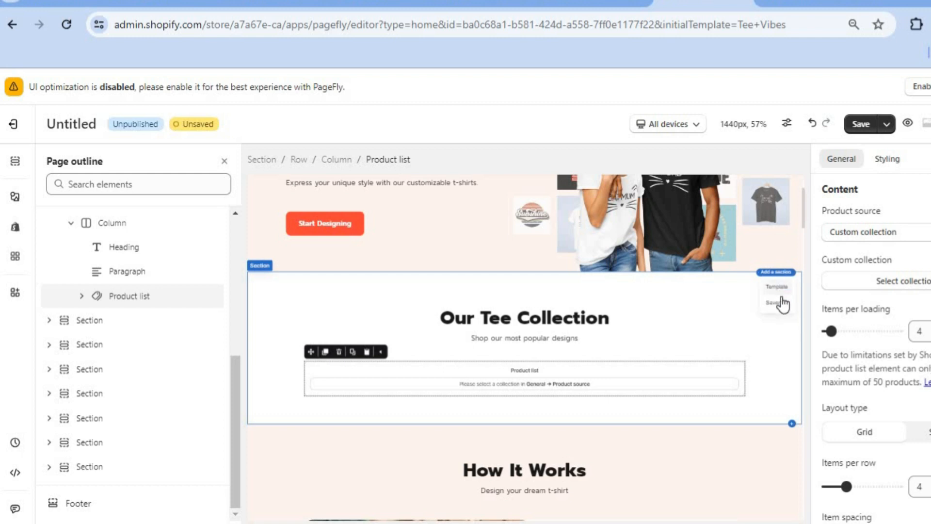
- Browse the section template library and its category filter, then return to the editor without adding one
{"action": "left_click", "coordinate": [780, 289]}
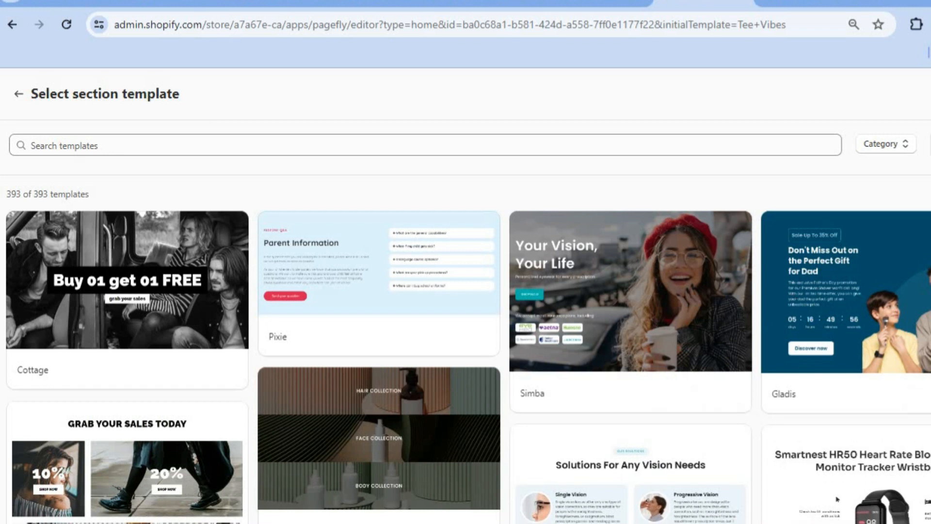
{"action": "scroll", "coordinate": [836, 498], "scroll_direction": "down", "scroll_amount": 10}
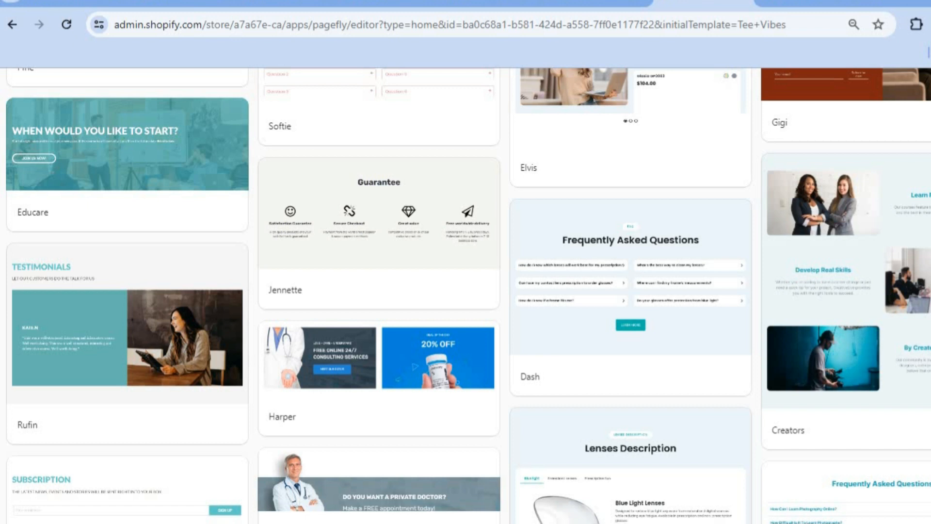
{"action": "mouse_move", "coordinate": [677, 260]}
{"action": "scroll", "coordinate": [836, 498], "scroll_direction": "up", "scroll_amount": 10}
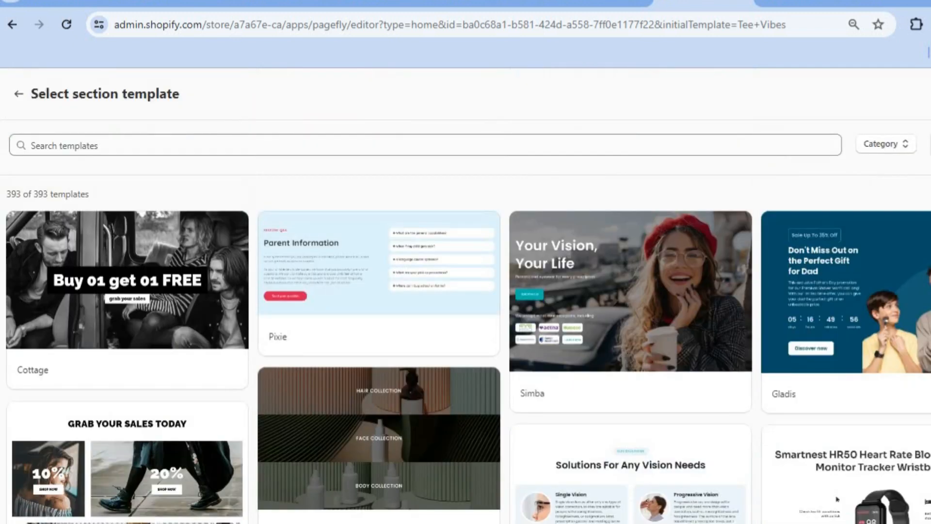
{"action": "left_click", "coordinate": [905, 151]}
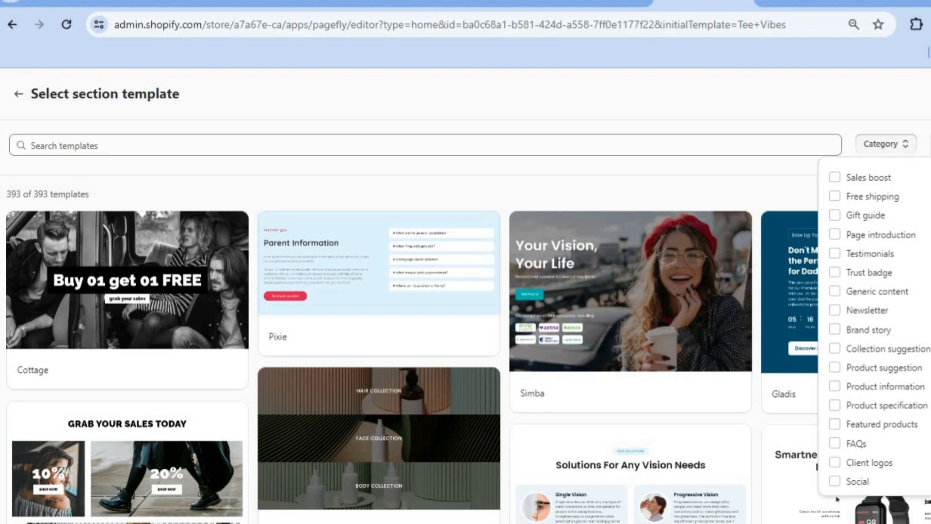
{"action": "scroll", "coordinate": [879, 247], "scroll_direction": "down", "scroll_amount": 1}
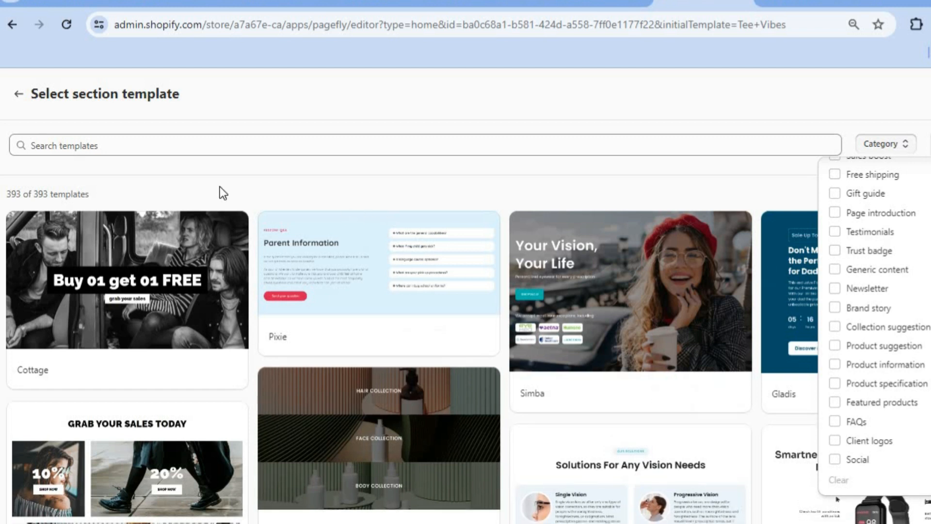
{"action": "left_click", "coordinate": [18, 94]}
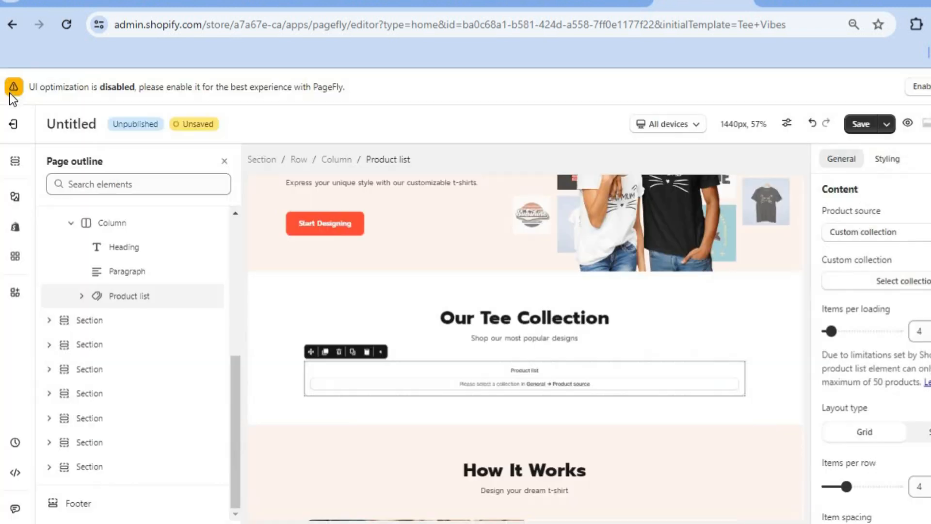
- Add a three-image Slideshow element below the product list in the Our Tee Collection section
{"action": "left_click", "coordinate": [16, 200]}
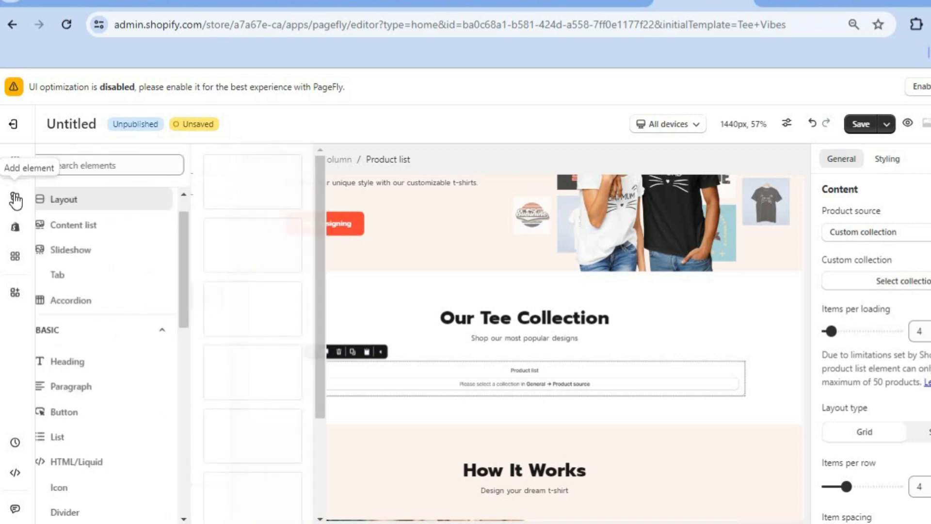
{"action": "left_click", "coordinate": [85, 256]}
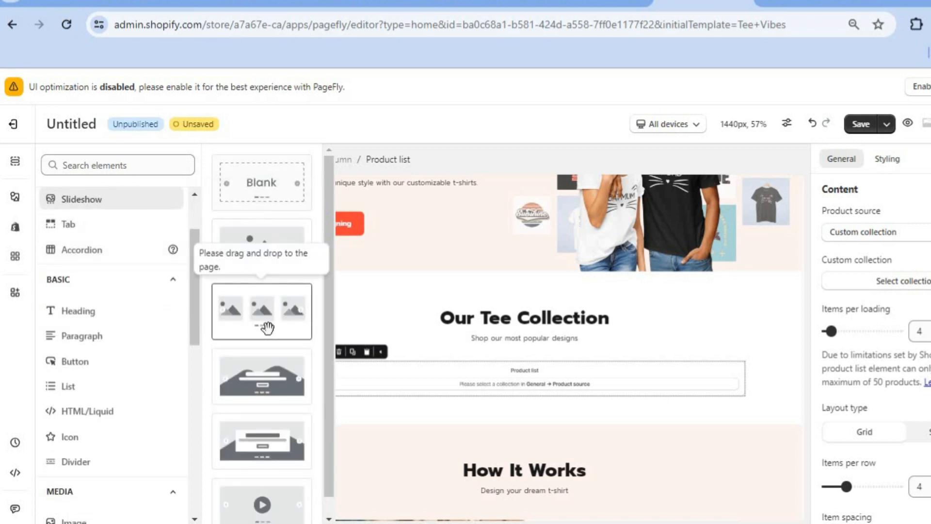
{"action": "left_click_drag", "start_coordinate": [258, 321], "coordinate": [387, 423]}
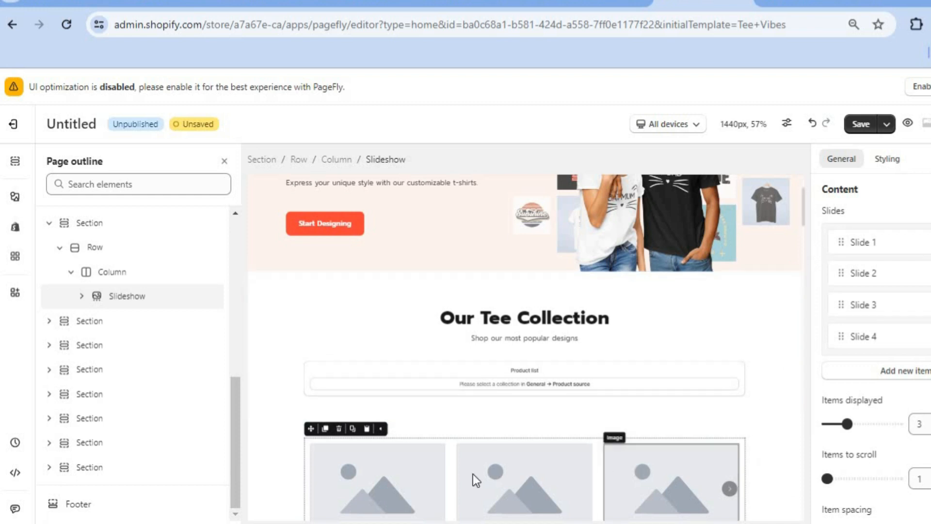
- Set the first slide's image to the Copy_of_Blue_Modern_Eye image from the media library
{"action": "left_click", "coordinate": [400, 476]}
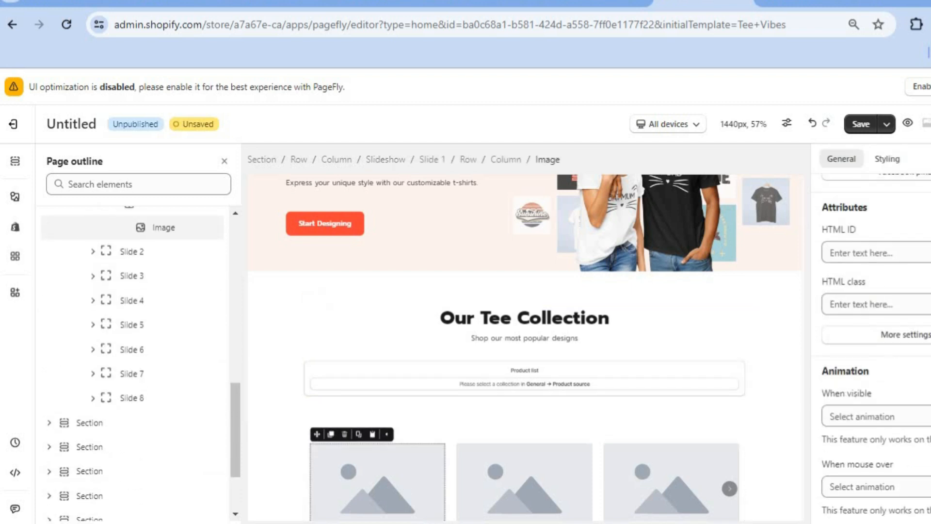
{"action": "scroll", "coordinate": [872, 339], "scroll_direction": "up", "scroll_amount": 4}
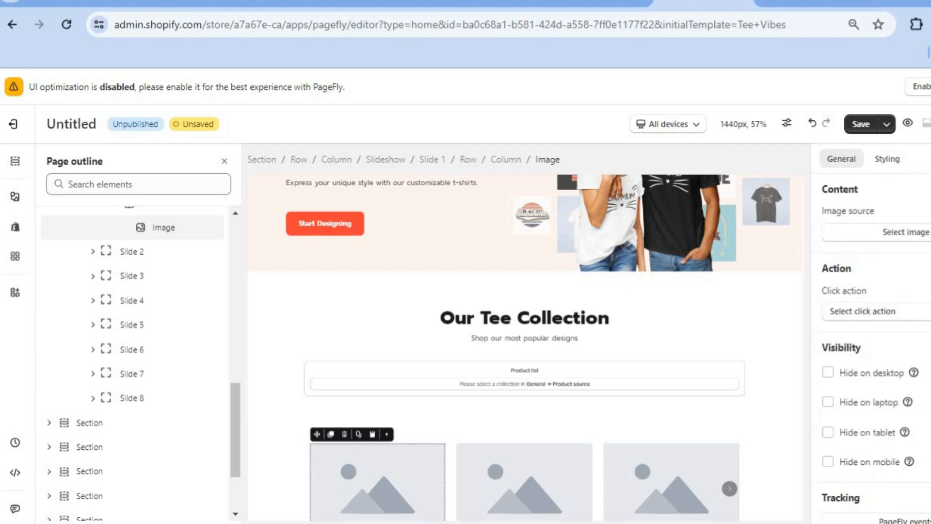
{"action": "left_click", "coordinate": [907, 232]}
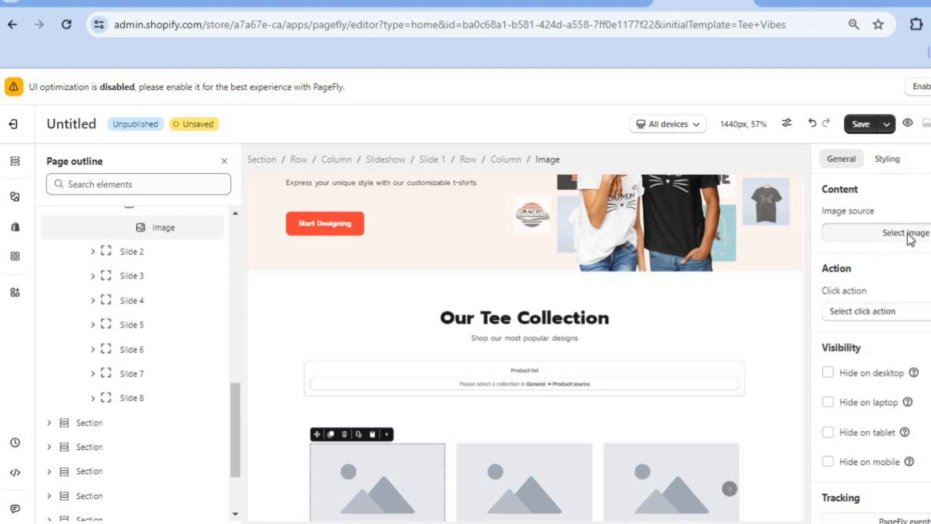
{"action": "left_click", "coordinate": [383, 333]}
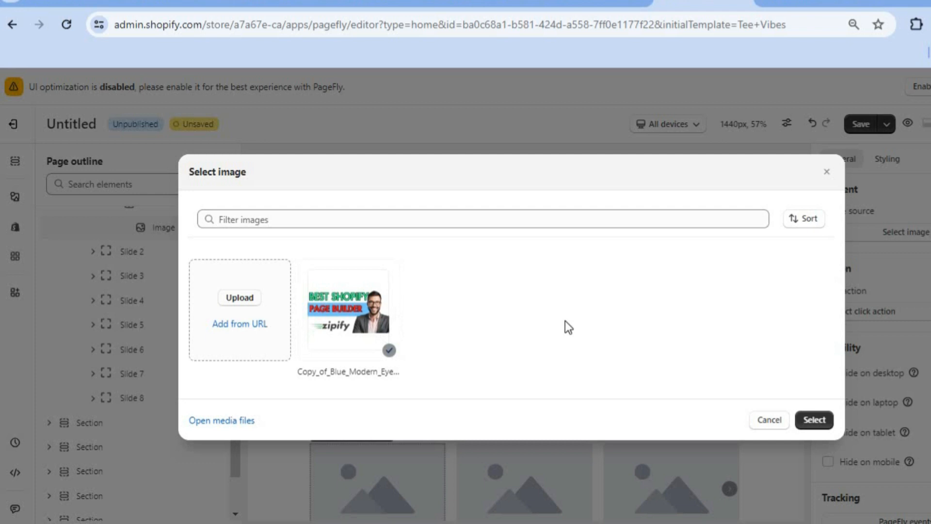
{"action": "left_click", "coordinate": [809, 418]}
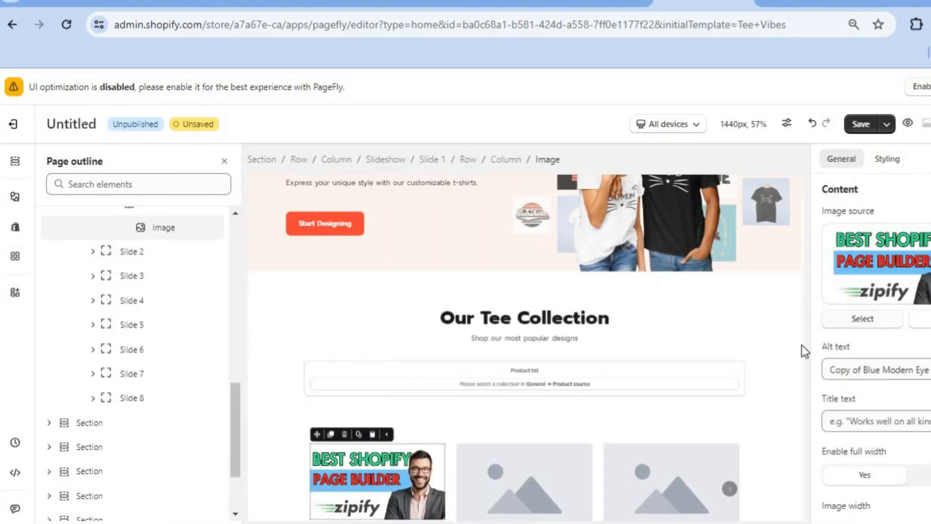
- Select the second and third slide images in the slideshow
{"action": "left_click", "coordinate": [517, 461]}
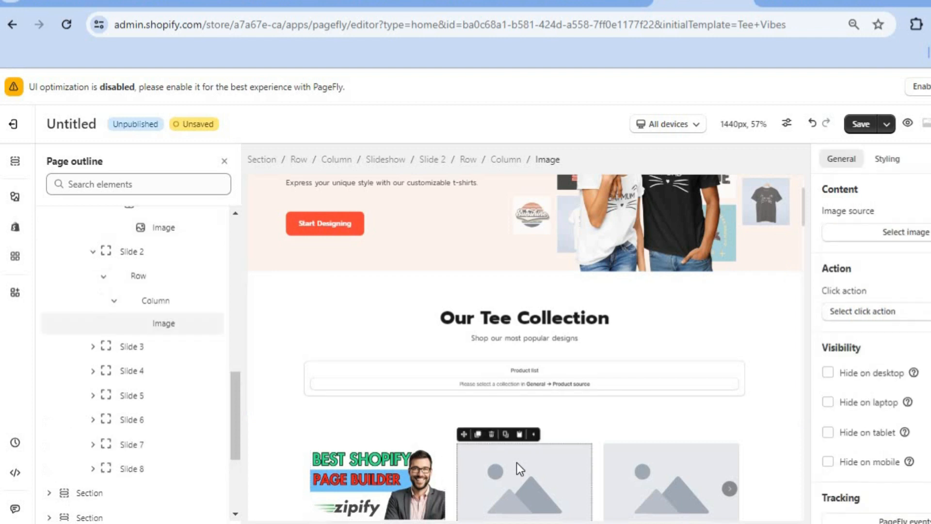
{"action": "left_click", "coordinate": [637, 476]}
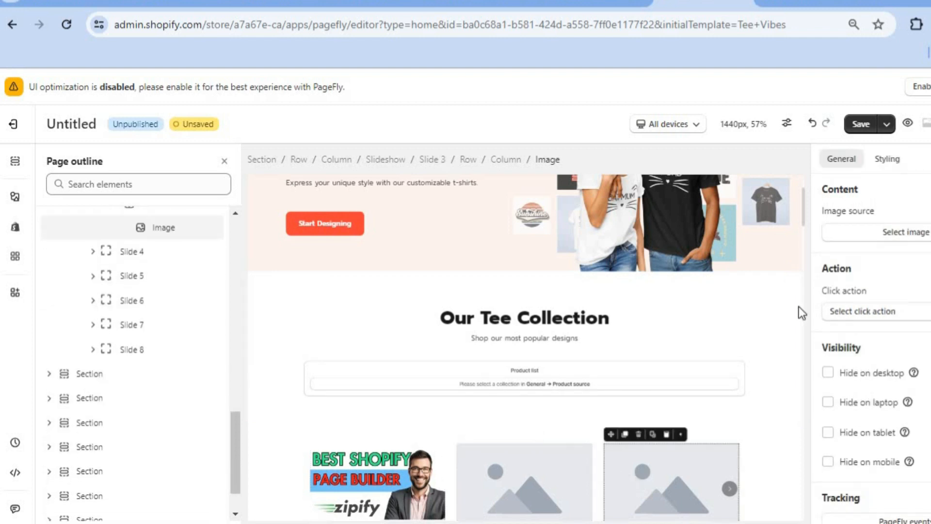
{"action": "scroll", "coordinate": [805, 237], "scroll_direction": "down", "scroll_amount": 5}
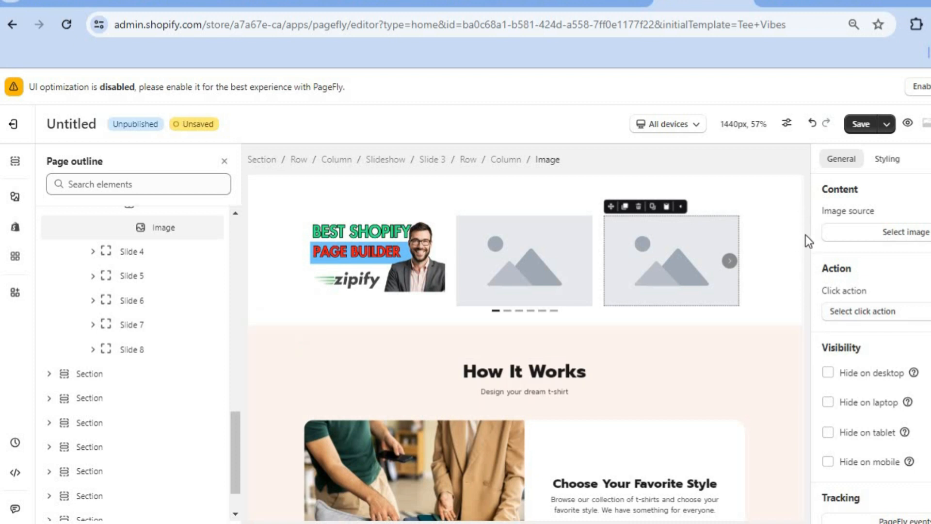
- Add a Product add to cart element below the first slide's image and assign Test Product to it
{"action": "scroll", "coordinate": [805, 234], "scroll_direction": "down", "scroll_amount": 5}
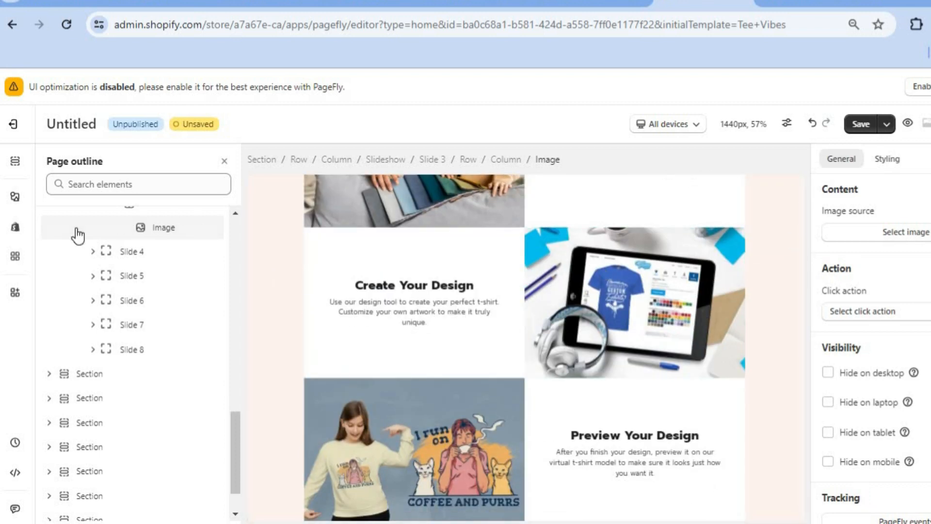
{"action": "left_click", "coordinate": [16, 198]}
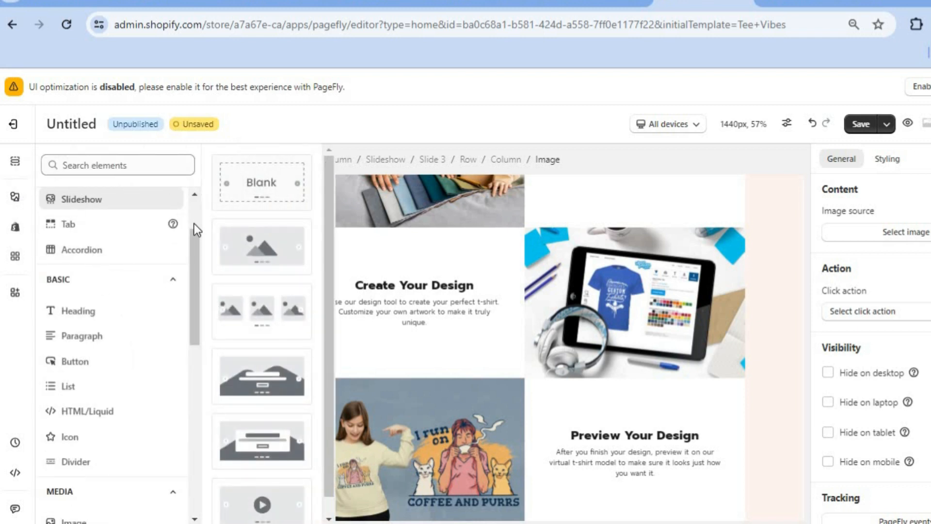
{"action": "left_click_drag", "start_coordinate": [194, 247], "coordinate": [189, 354]}
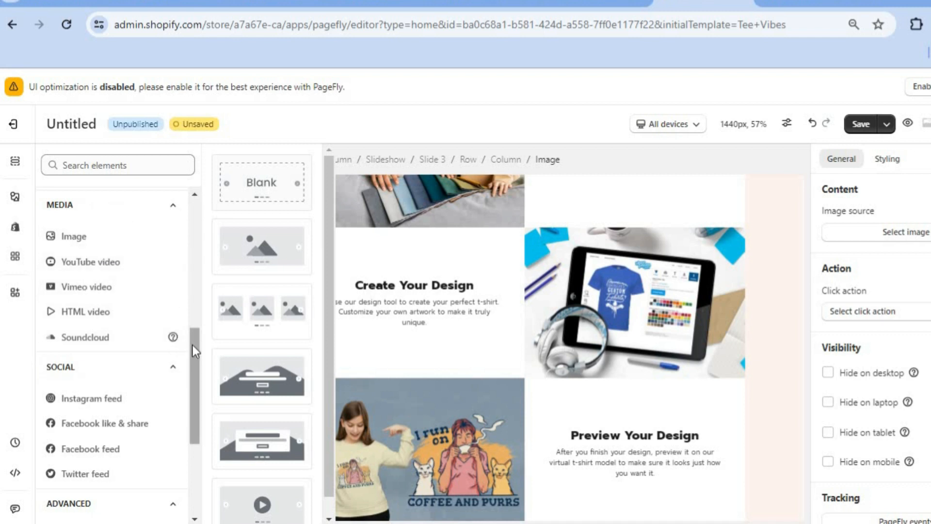
{"action": "left_click_drag", "start_coordinate": [192, 344], "coordinate": [189, 386]}
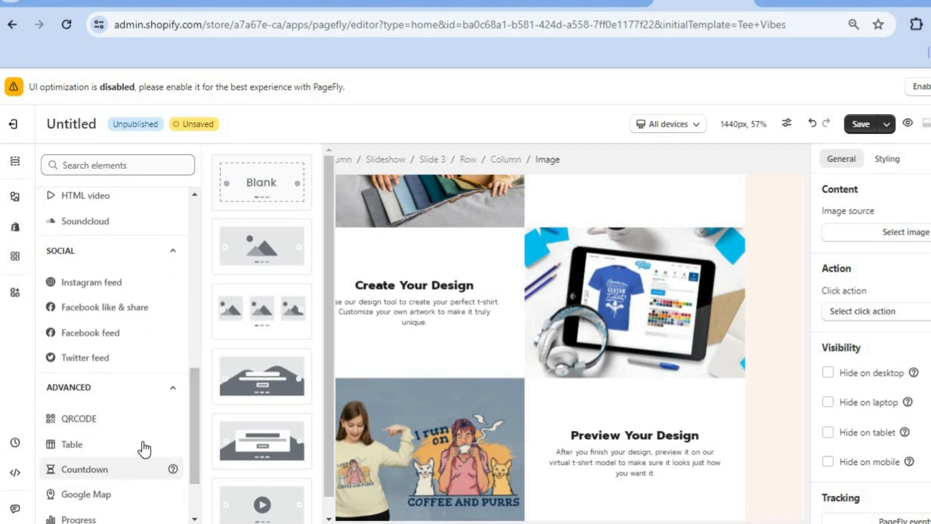
{"action": "left_click_drag", "start_coordinate": [191, 404], "coordinate": [190, 443]}
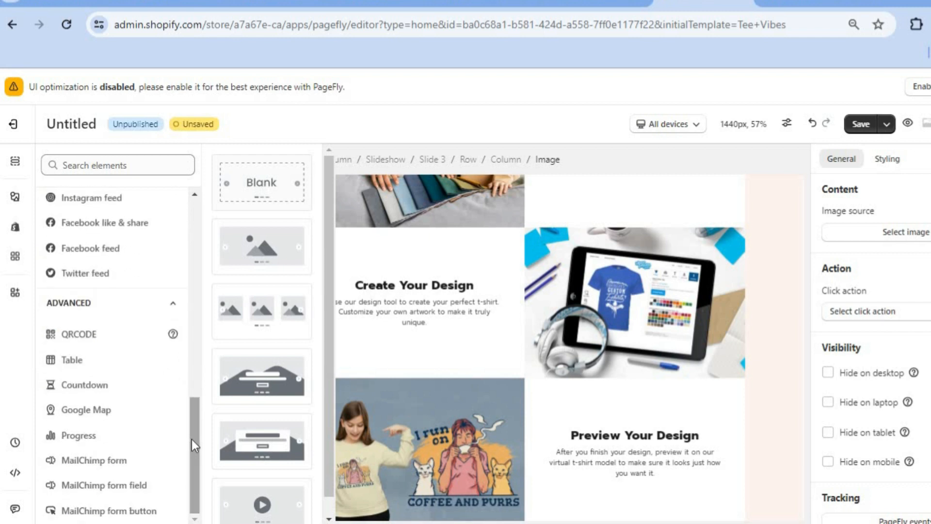
{"action": "left_click_drag", "start_coordinate": [196, 448], "coordinate": [198, 292]}
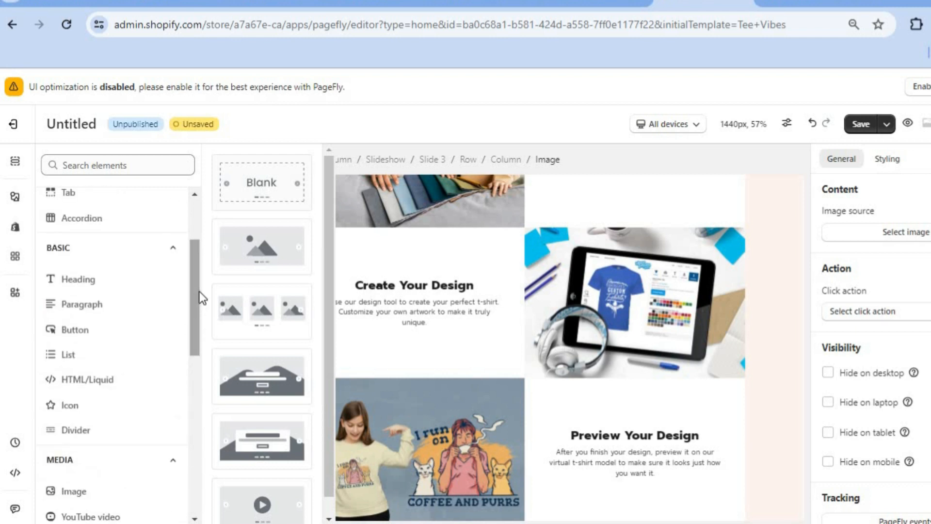
{"action": "left_click", "coordinate": [16, 230]}
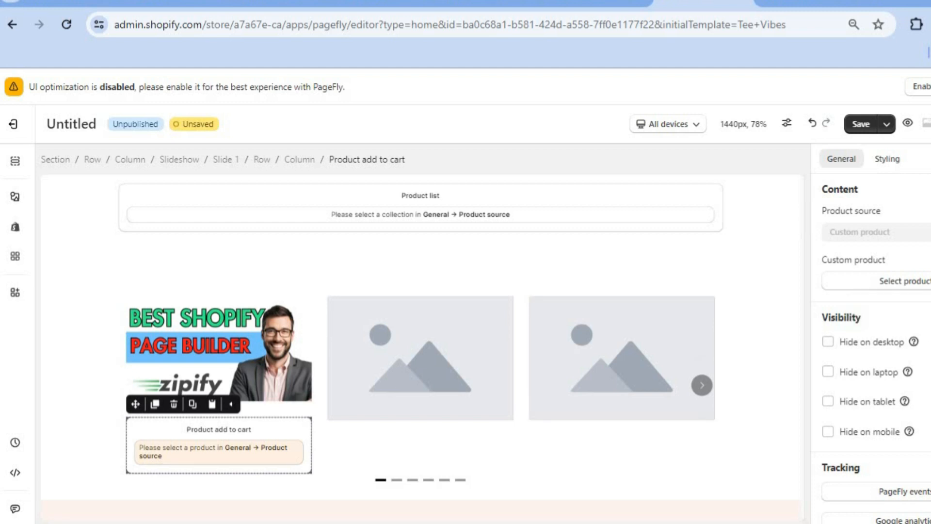
{"action": "scroll", "coordinate": [873, 340], "scroll_direction": "down", "scroll_amount": 2}
{"action": "scroll", "coordinate": [873, 339], "scroll_direction": "up", "scroll_amount": 2}
{"action": "left_click", "coordinate": [897, 283]}
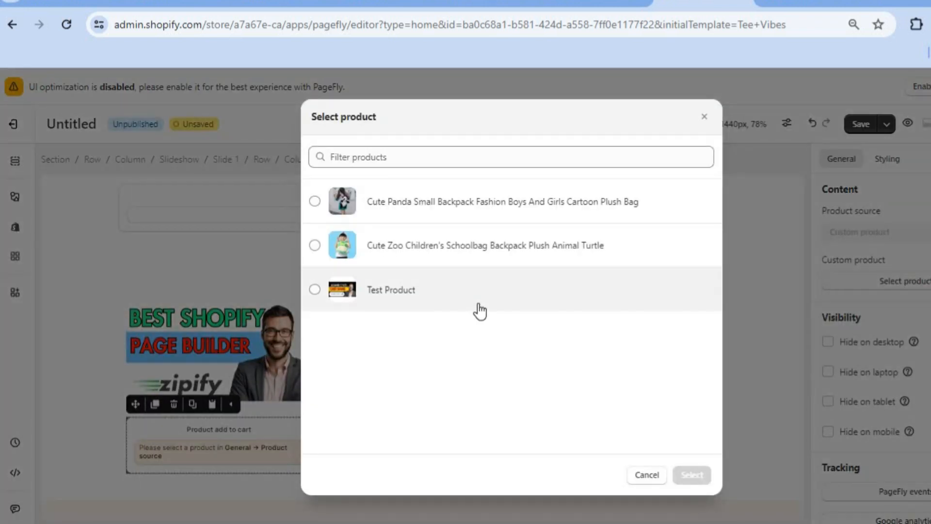
{"action": "left_click", "coordinate": [359, 296]}
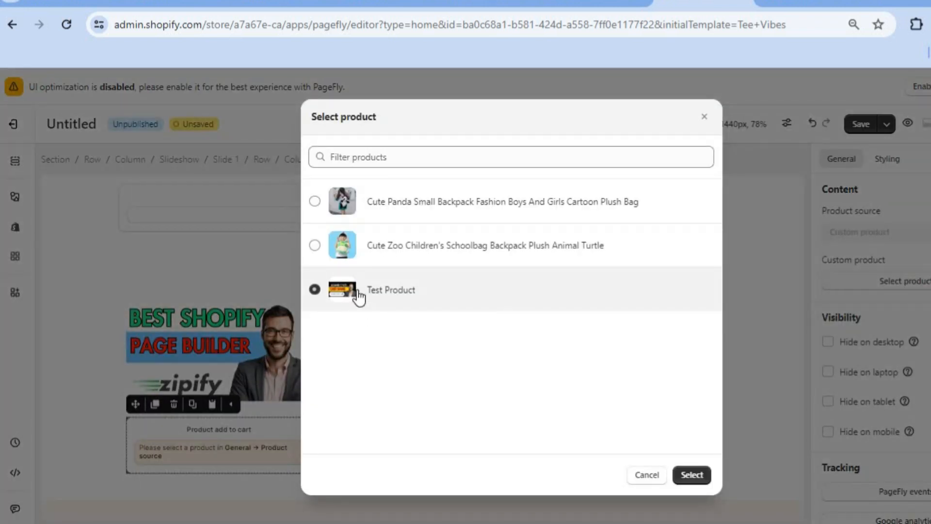
{"action": "left_click", "coordinate": [694, 476]}
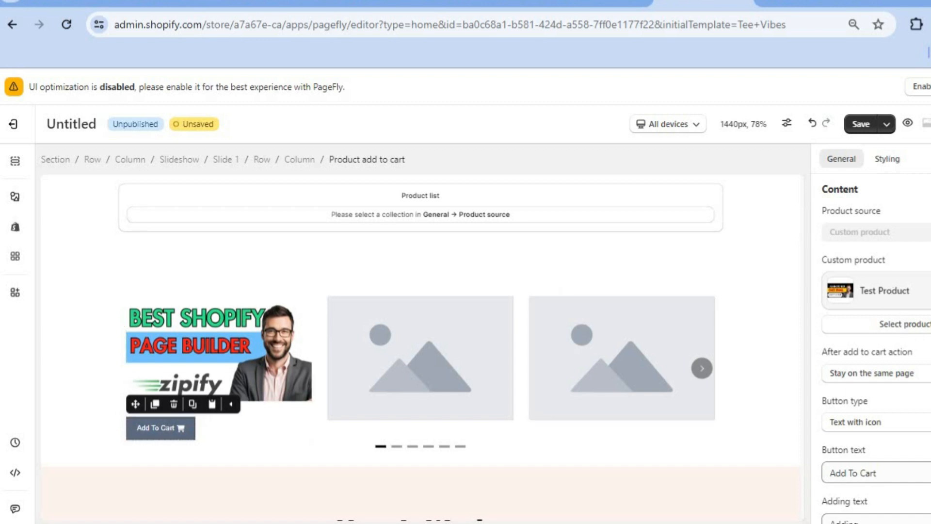
- Inspect the after-add-to-cart action options and browse the Shopify elements list
{"action": "scroll", "coordinate": [816, 266], "scroll_direction": "down", "scroll_amount": 4}
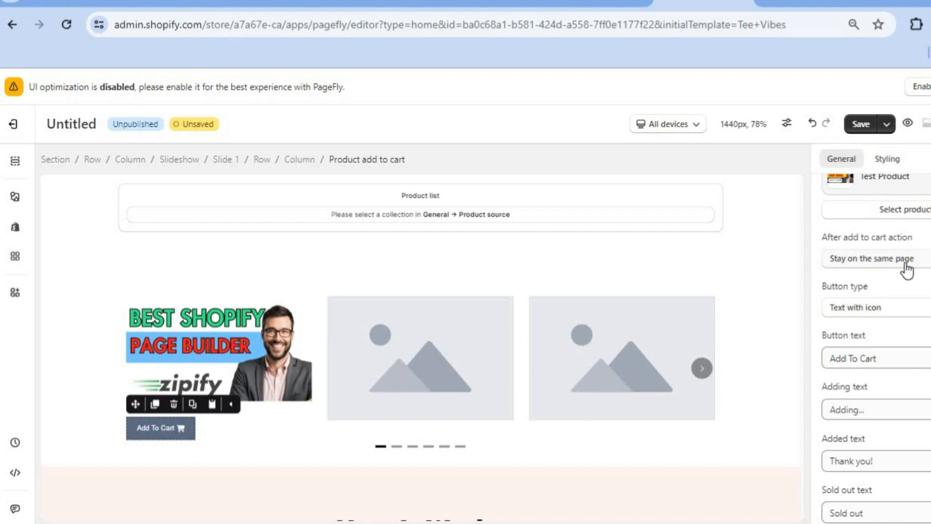
{"action": "left_click", "coordinate": [907, 270]}
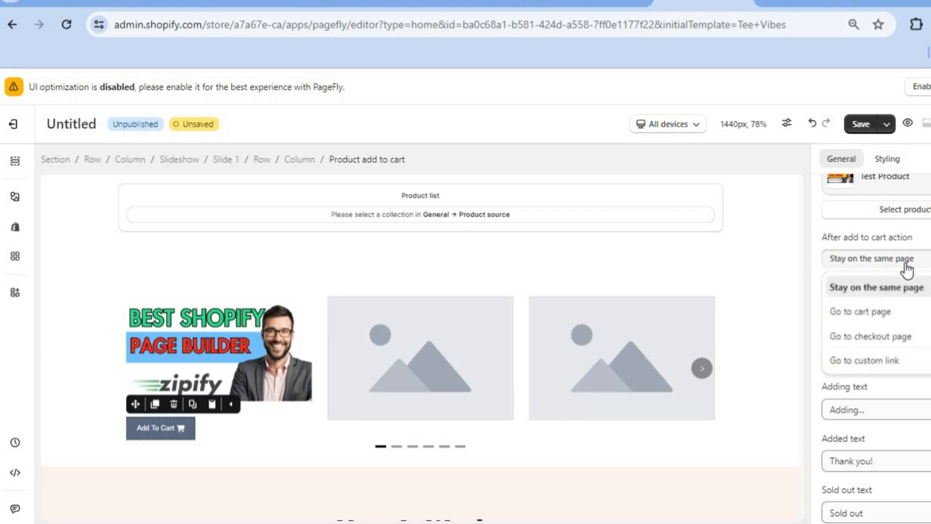
{"action": "left_click", "coordinate": [905, 267]}
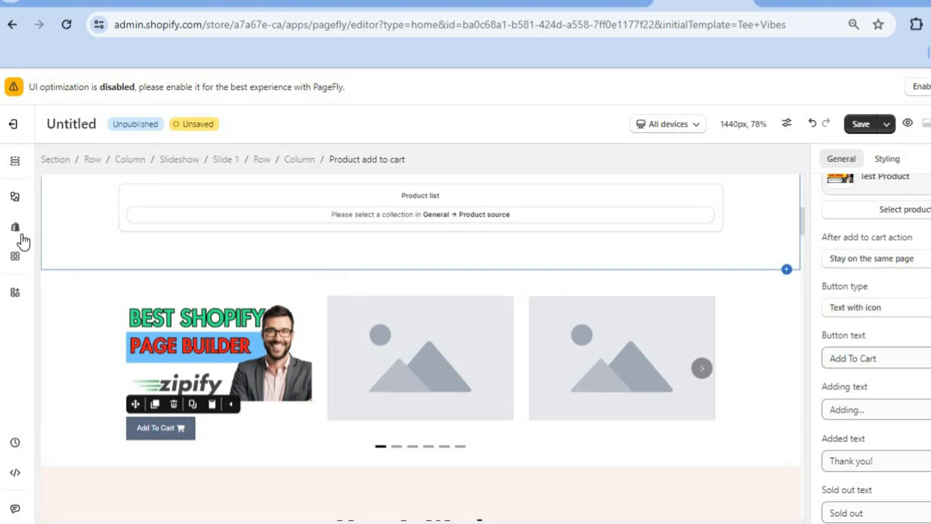
{"action": "mouse_move", "coordinate": [18, 236]}
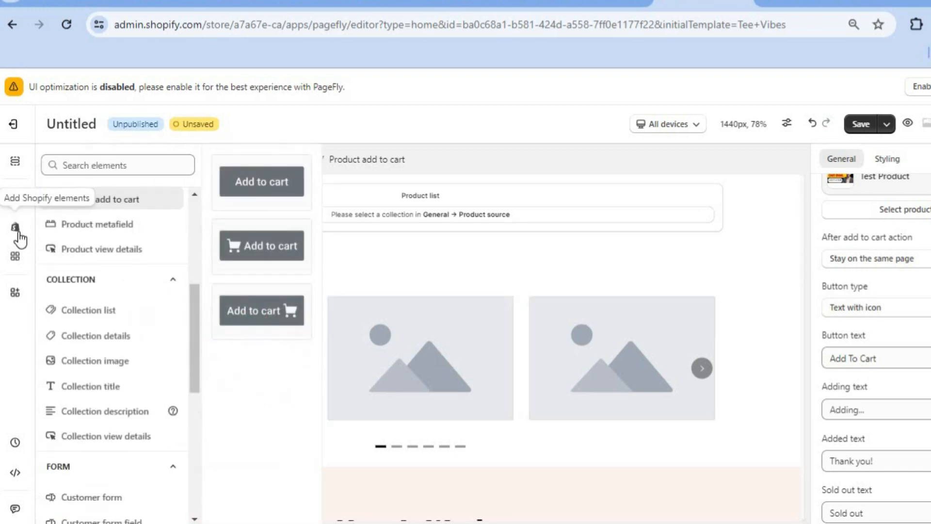
{"action": "left_click_drag", "start_coordinate": [196, 301], "coordinate": [196, 201]}
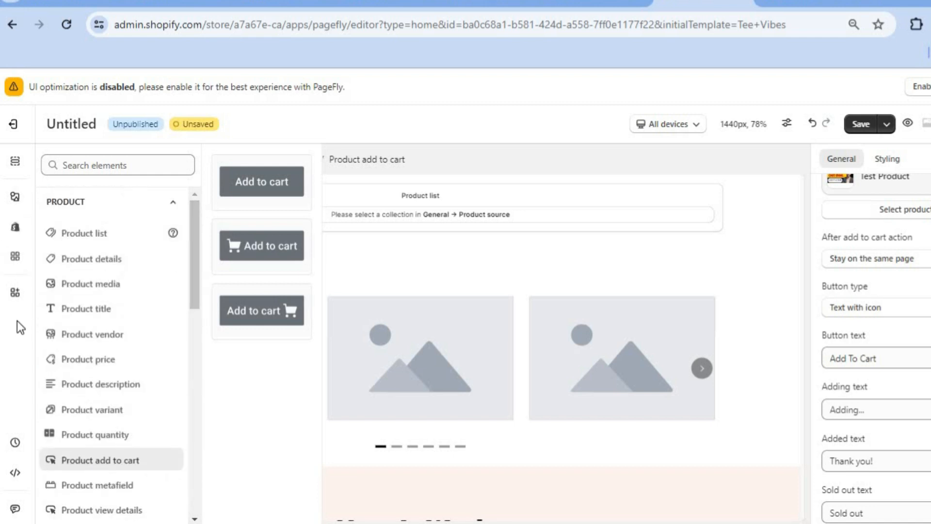
- Activate the Trustoo Product & Ali Reviews integration among the third-party element integrations
{"action": "left_click", "coordinate": [16, 257]}
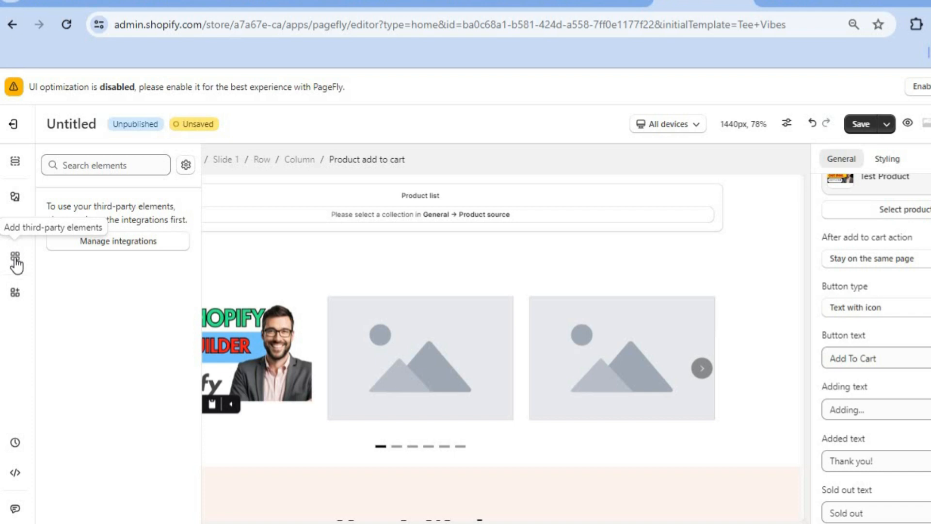
{"action": "left_click", "coordinate": [119, 252]}
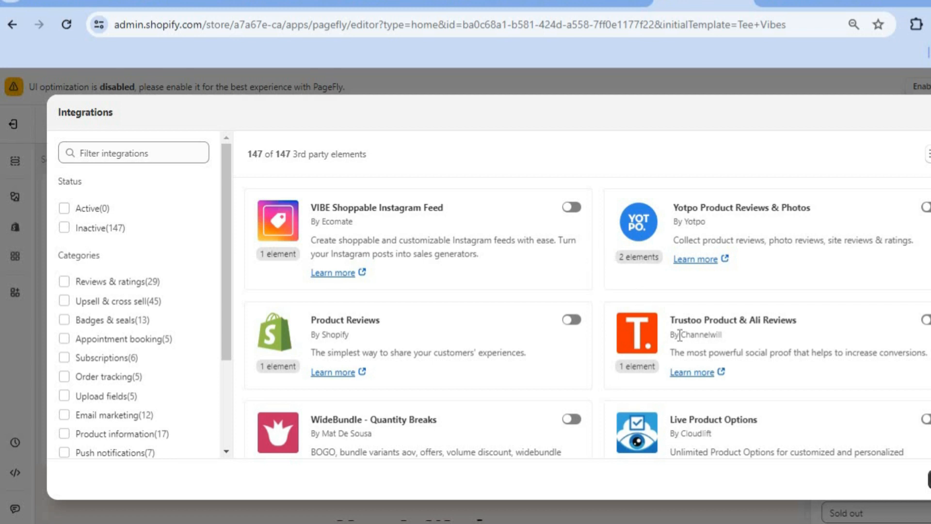
{"action": "left_click", "coordinate": [926, 321]}
{"action": "left_click", "coordinate": [115, 307]}
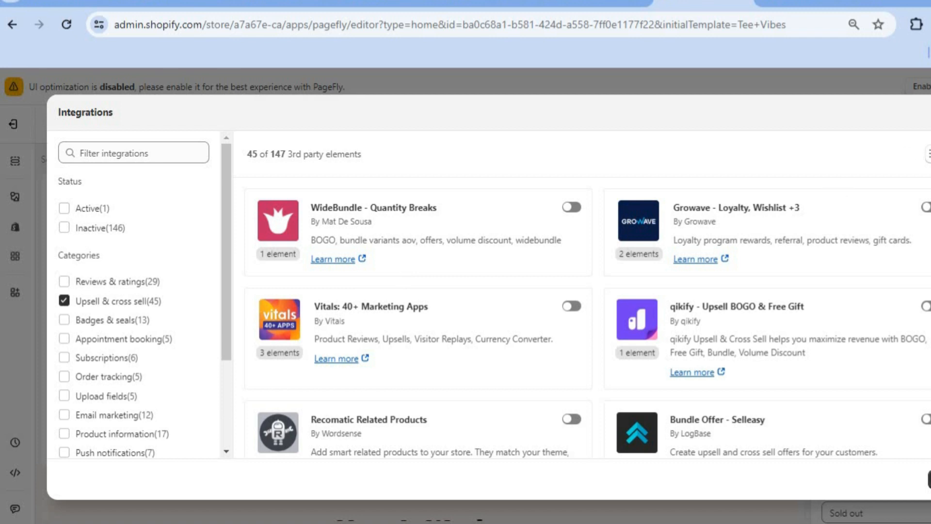
{"action": "key", "text": "Escape"}
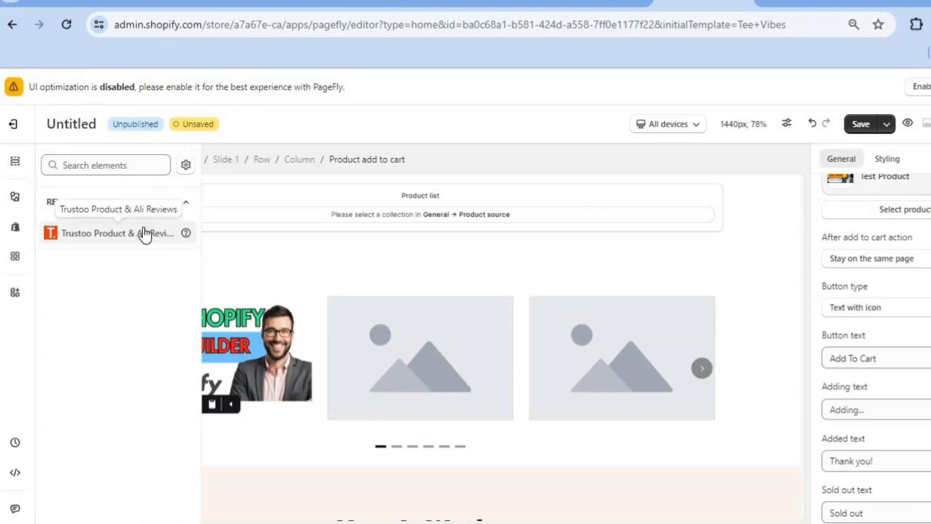
- Place a Trustoo Star Rating element below the slideshow and delete it again
{"action": "mouse_move", "coordinate": [123, 241]}
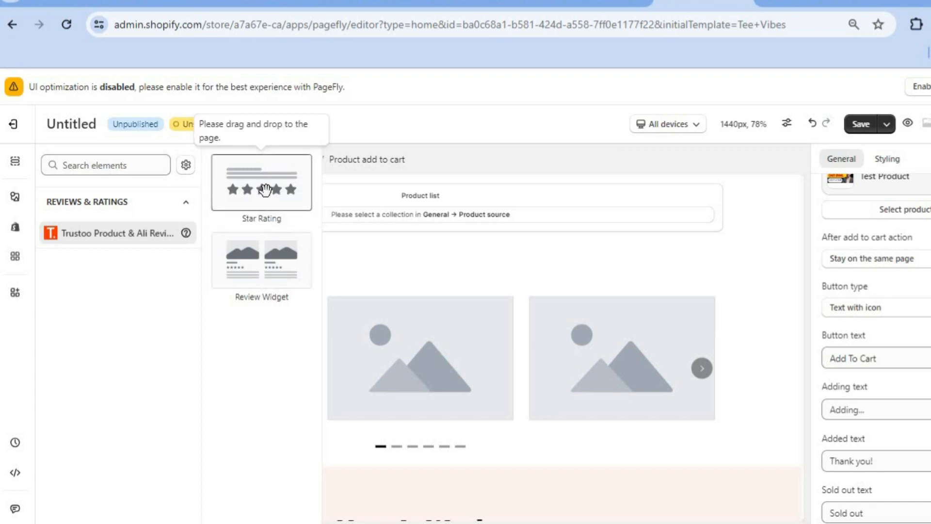
{"action": "left_click_drag", "start_coordinate": [265, 189], "coordinate": [330, 440]}
{"action": "left_click_drag", "start_coordinate": [304, 448], "coordinate": [324, 446]}
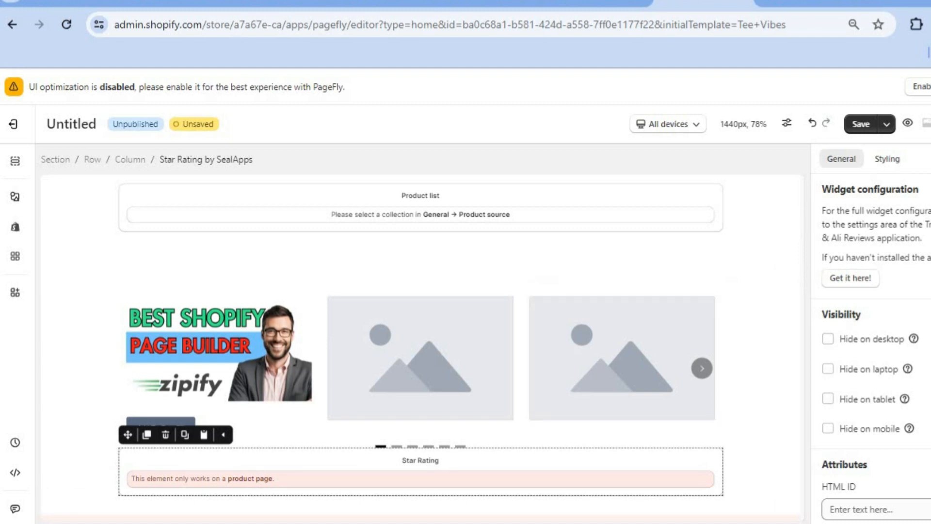
{"action": "scroll", "coordinate": [873, 340], "scroll_direction": "down", "scroll_amount": 4}
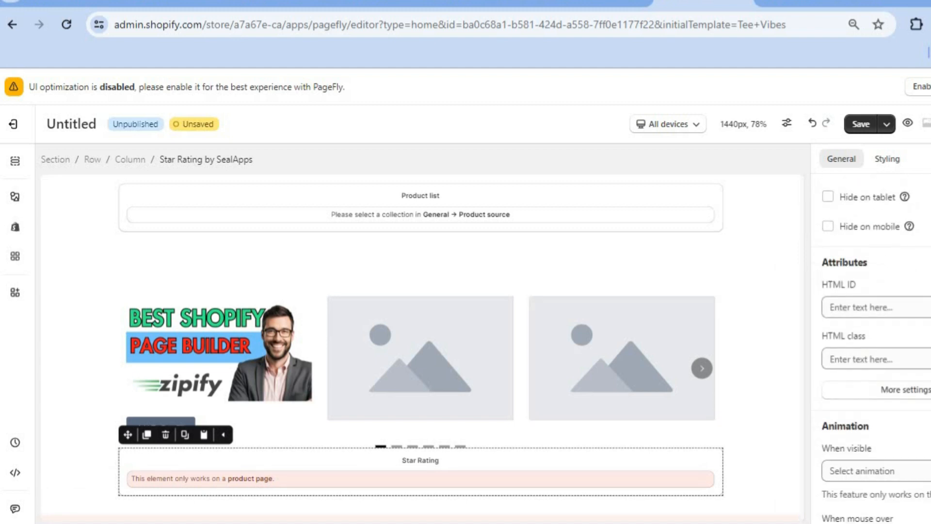
{"action": "scroll", "coordinate": [874, 339], "scroll_direction": "up", "scroll_amount": 4}
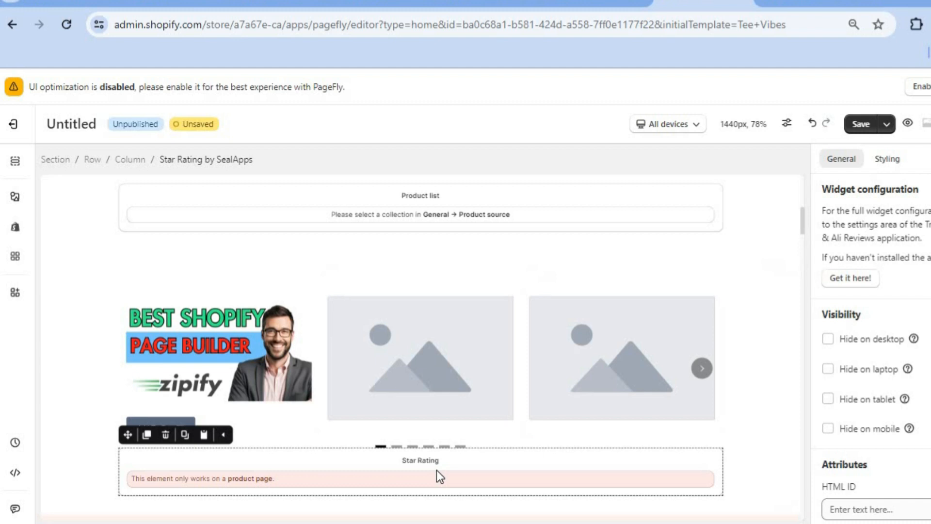
{"action": "left_click", "coordinate": [165, 435]}
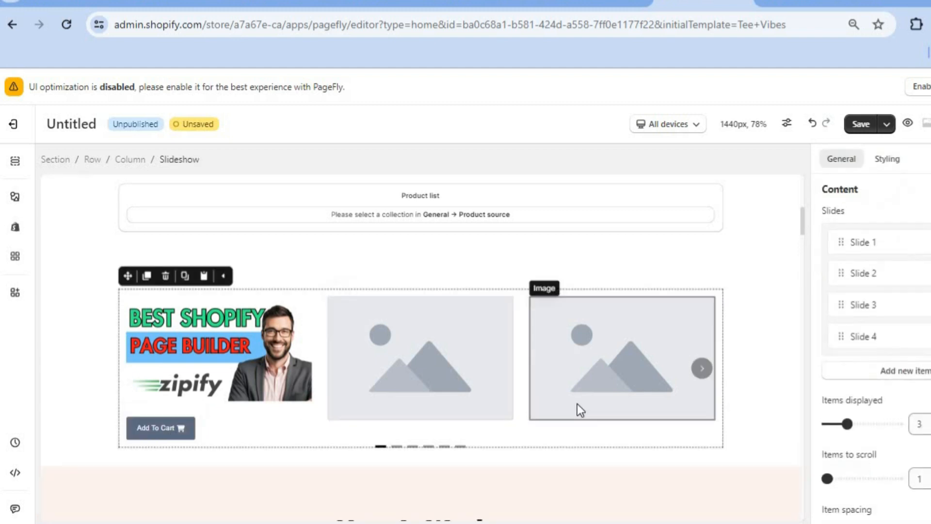
- Save the page under the title Homepage
{"action": "left_click", "coordinate": [855, 125]}
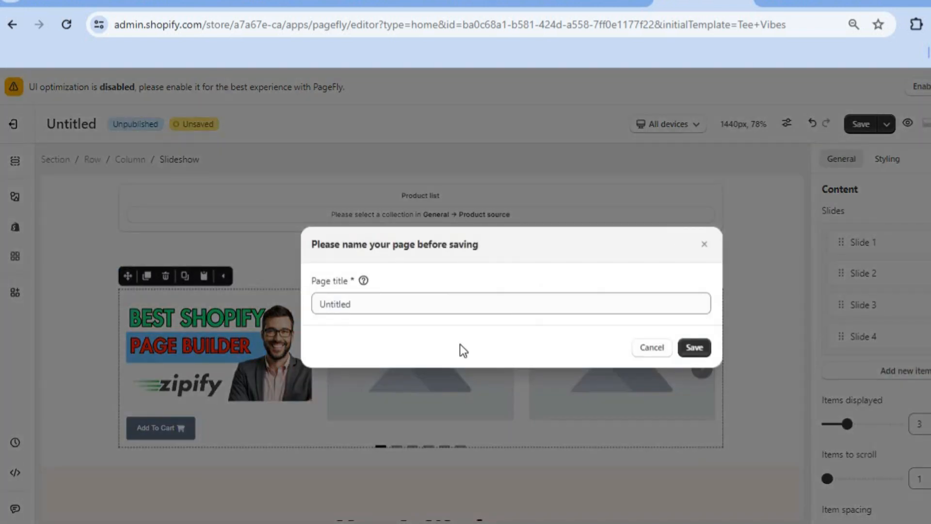
{"action": "left_click", "coordinate": [411, 309]}
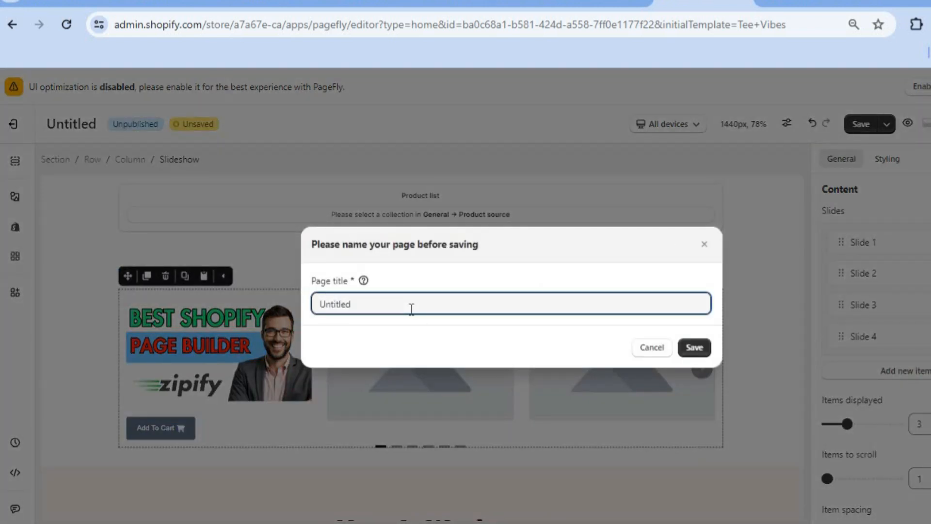
{"action": "key", "text": "BackSpace"}
{"action": "key", "text": "BackSpace"}
{"action": "key", "text": "BackSpace"}
{"action": "key", "text": "BackSpace"}
{"action": "key", "text": "BackSpace"}
{"action": "key", "text": "BackSpace"}
{"action": "key", "text": "BackSpace"}
{"action": "type", "text": "test"}
{"action": "key", "text": "BackSpace"}
{"action": "key", "text": "BackSpace"}
{"action": "key", "text": "BackSpace"}
{"action": "key", "text": "BackSpace"}
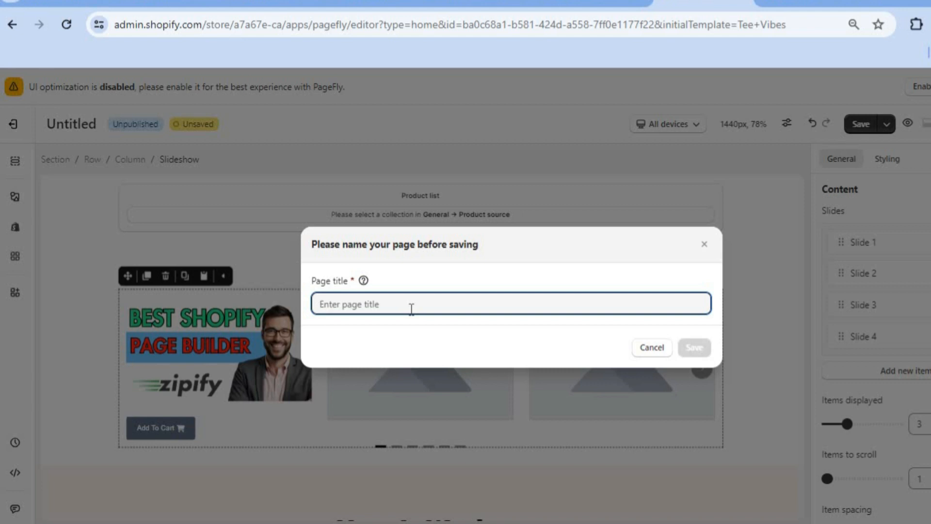
{"action": "type", "text": "Hom"}
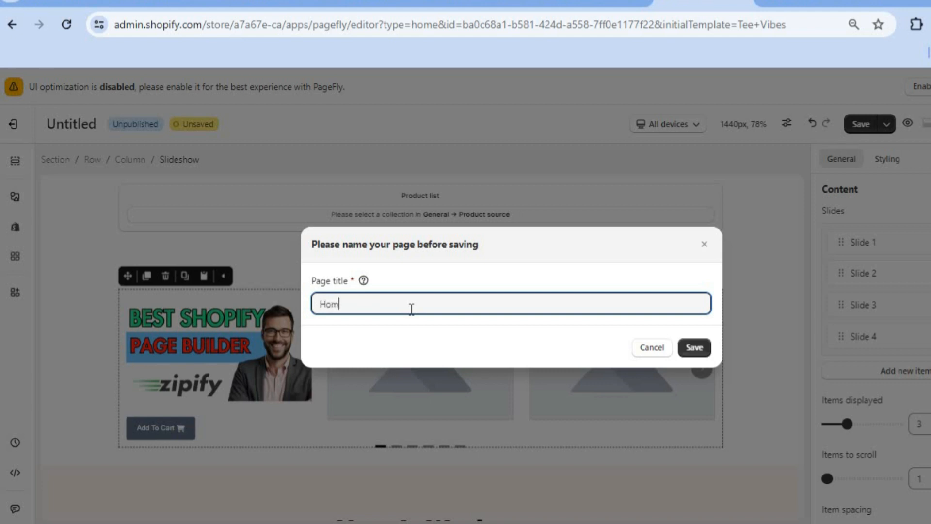
{"action": "type", "text": "epage"}
{"action": "left_click", "coordinate": [691, 350]}
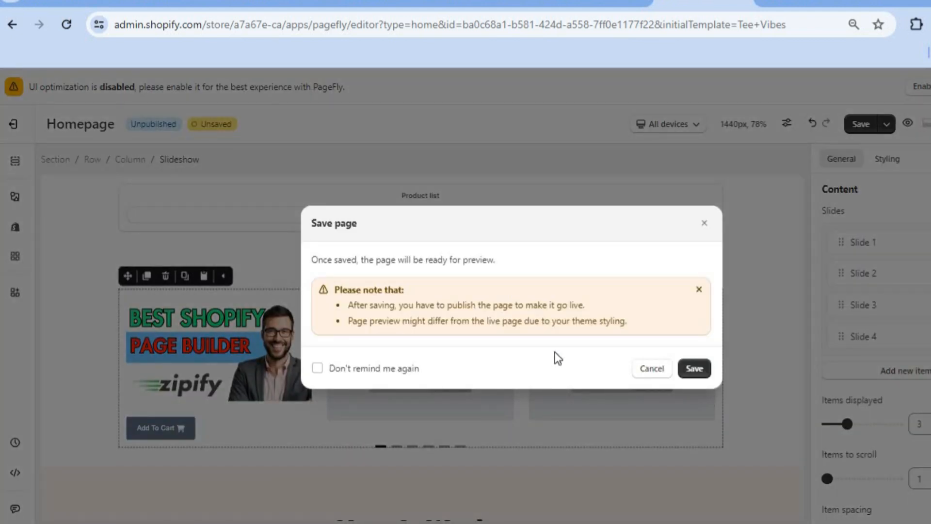
{"action": "left_click", "coordinate": [694, 370]}
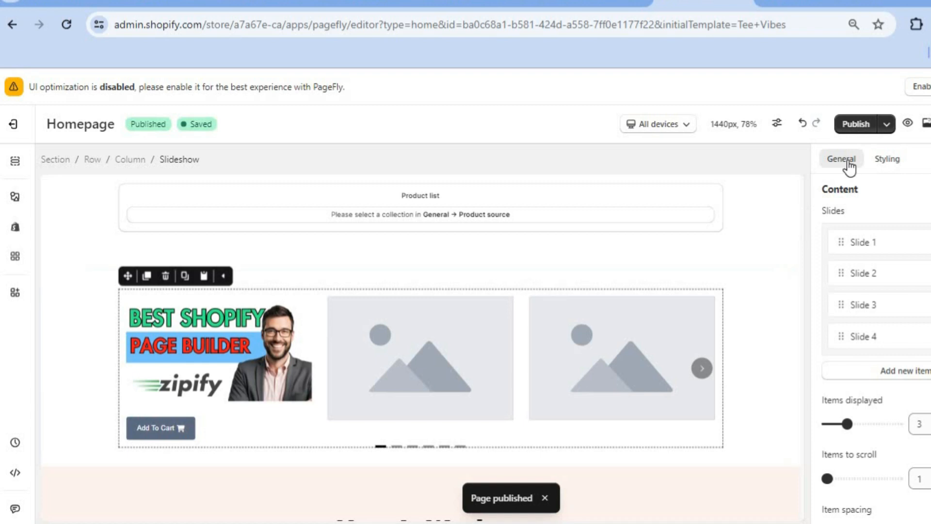
- Preview the saved page, then open the online store and scroll through its home page
{"action": "left_click", "coordinate": [906, 124]}
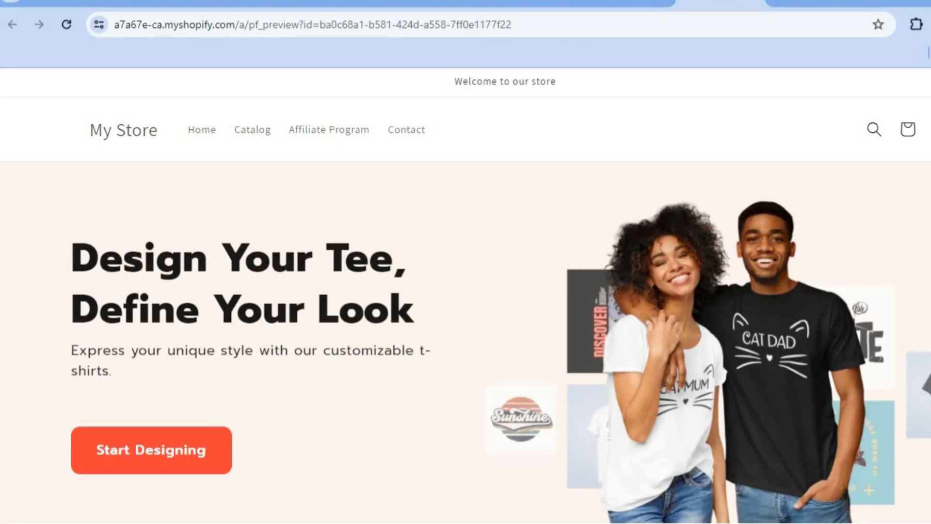
{"action": "scroll", "coordinate": [466, 291], "scroll_direction": "down", "scroll_amount": 3}
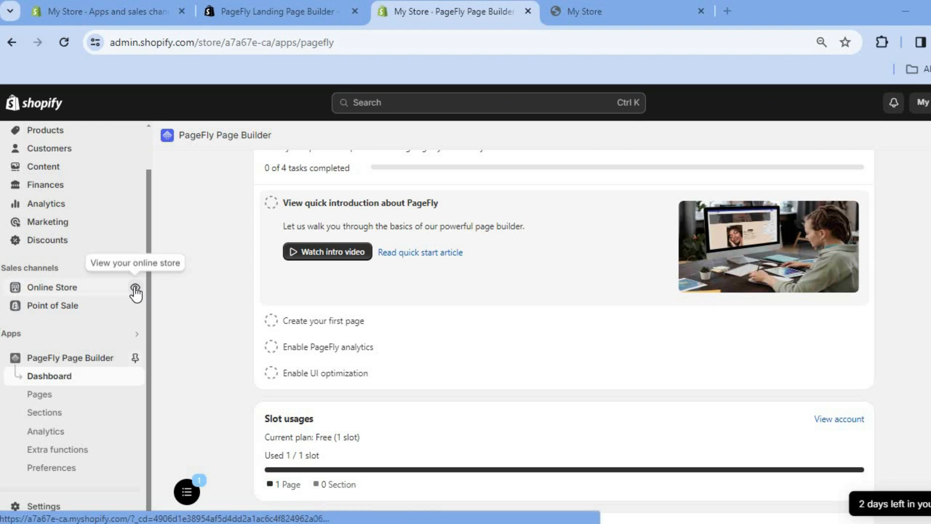
{"action": "left_click", "coordinate": [135, 287]}
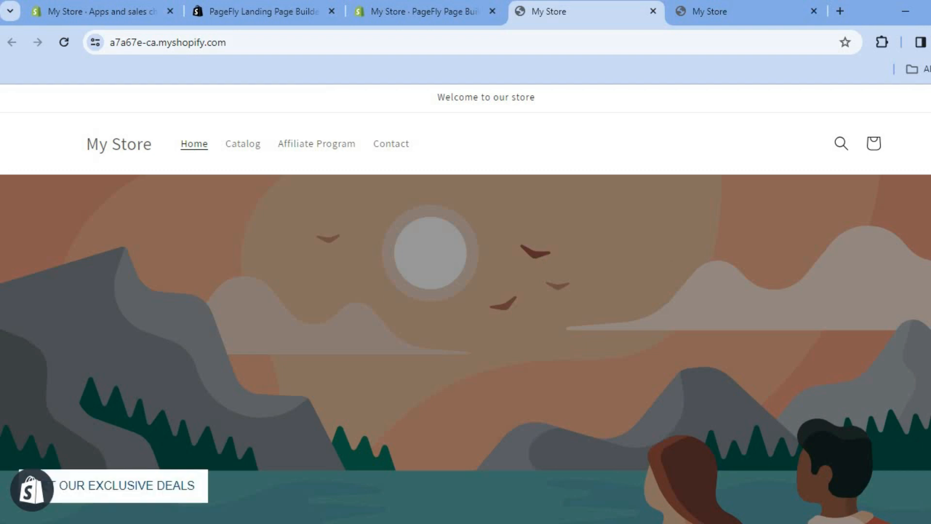
{"action": "scroll", "coordinate": [466, 303], "scroll_direction": "down", "scroll_amount": 10}
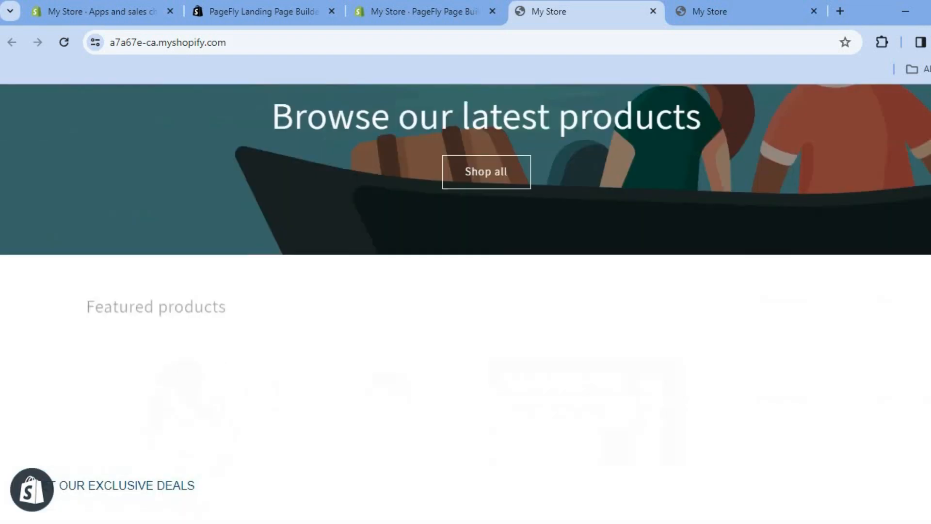
{"action": "scroll", "coordinate": [466, 303], "scroll_direction": "down", "scroll_amount": 6}
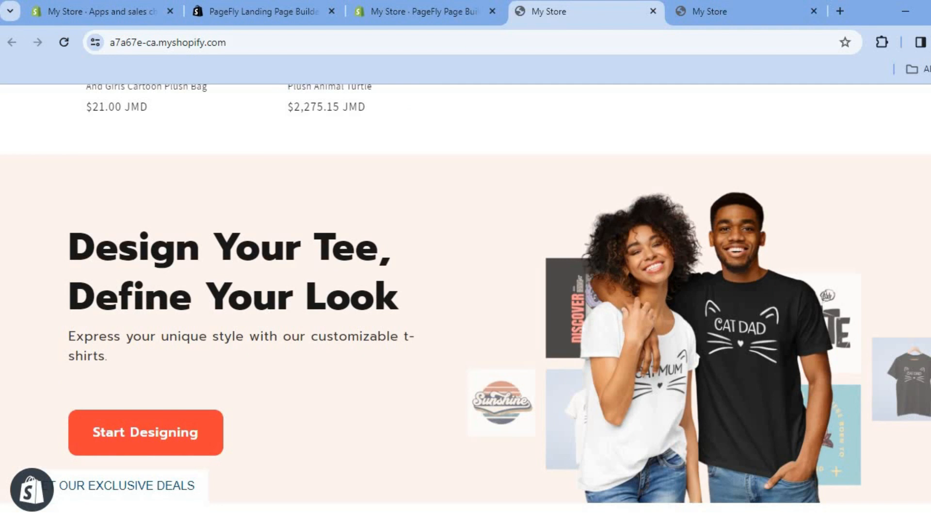
- Remove the Image banner and Featured collection sections from the Dawn theme's home page template, then save the changes
{"action": "scroll", "coordinate": [465, 303], "scroll_direction": "down", "scroll_amount": 2}
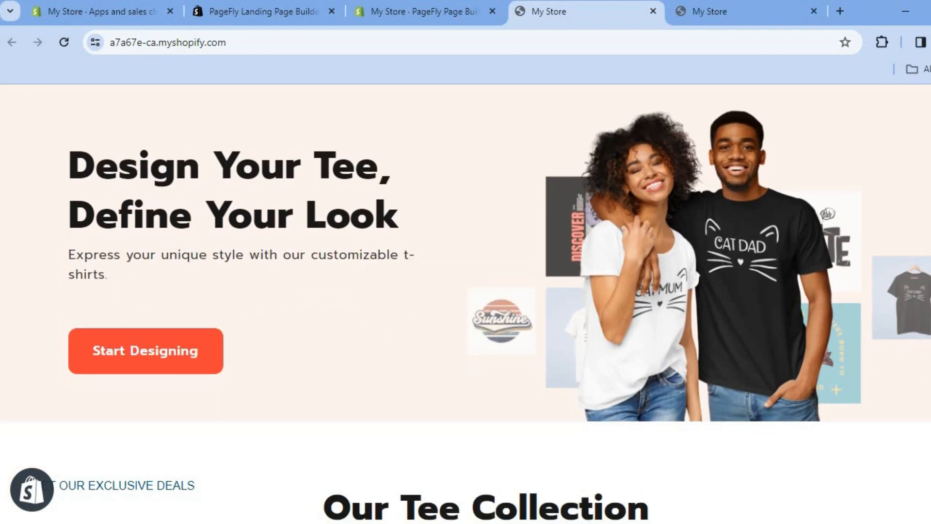
{"action": "scroll", "coordinate": [466, 304], "scroll_direction": "up", "scroll_amount": 3}
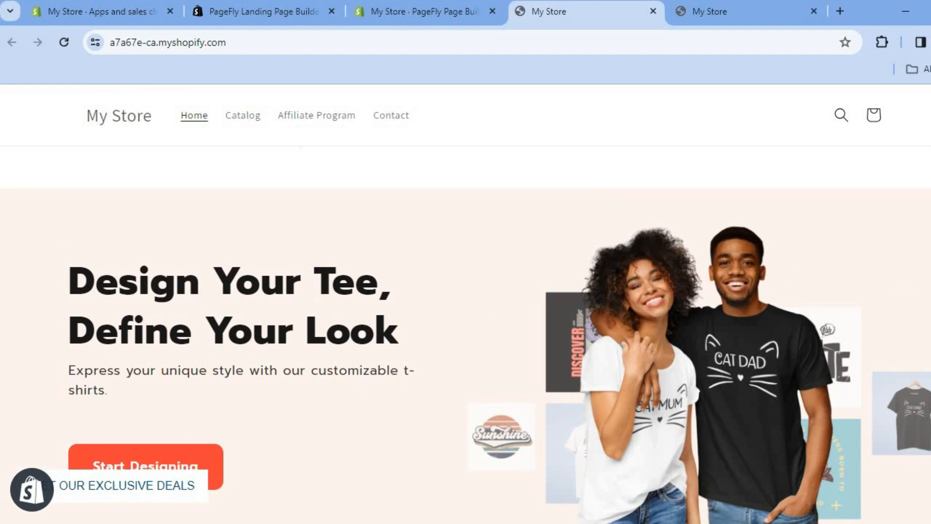
{"action": "left_click", "coordinate": [392, 19]}
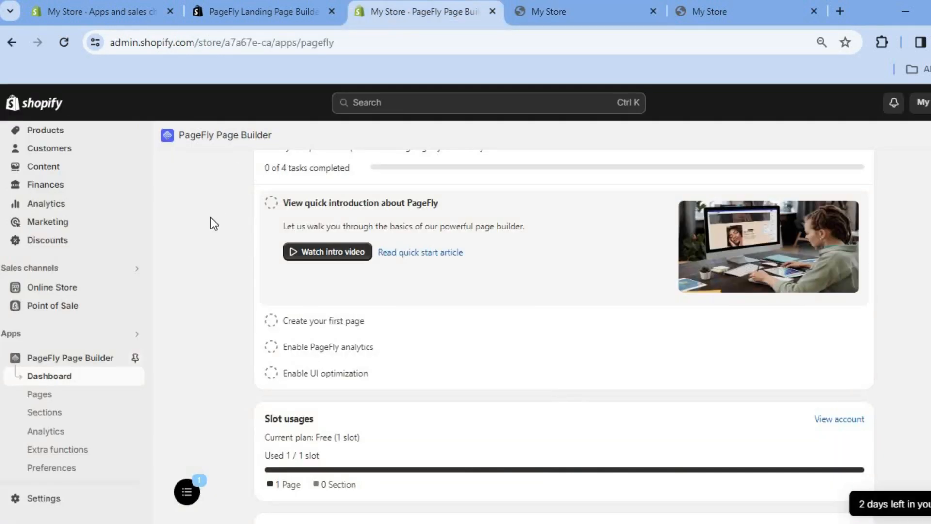
{"action": "left_click", "coordinate": [78, 289]}
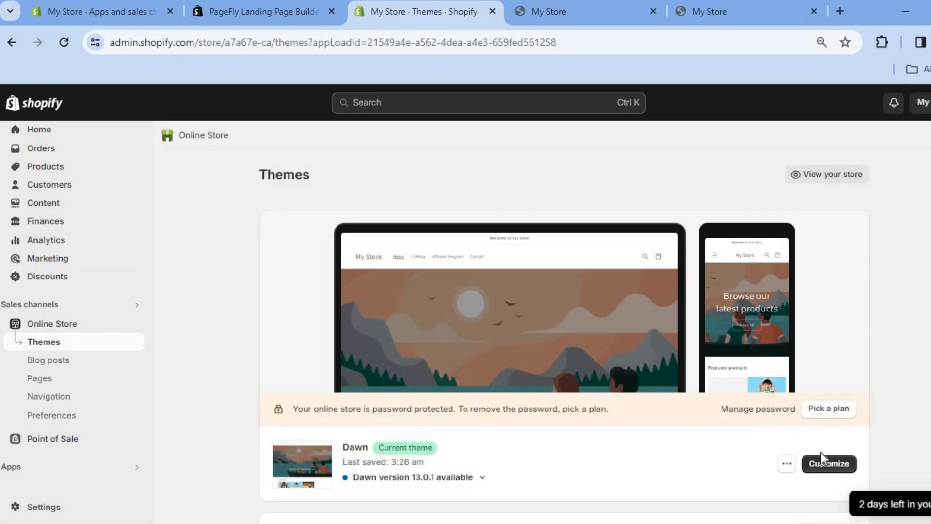
{"action": "left_click", "coordinate": [825, 461]}
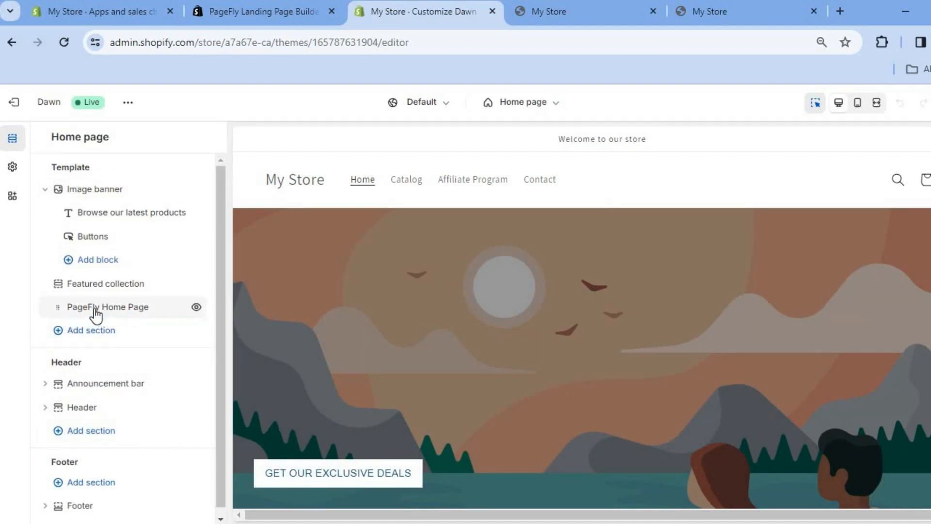
{"action": "mouse_move", "coordinate": [97, 315]}
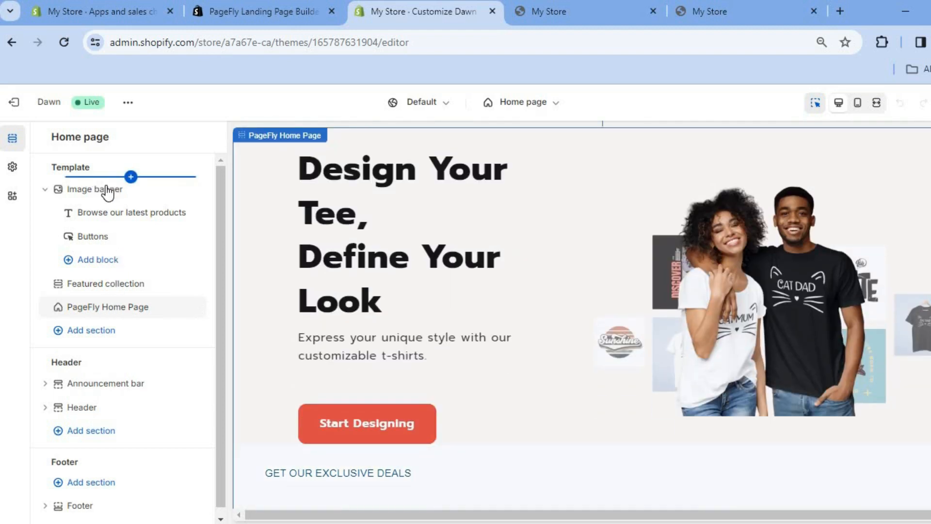
{"action": "mouse_move", "coordinate": [172, 193]}
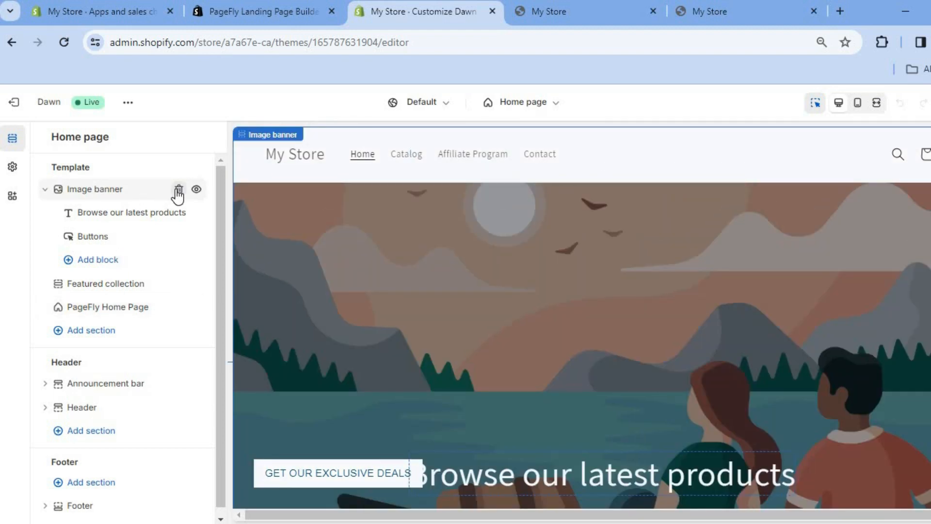
{"action": "left_click", "coordinate": [178, 190]}
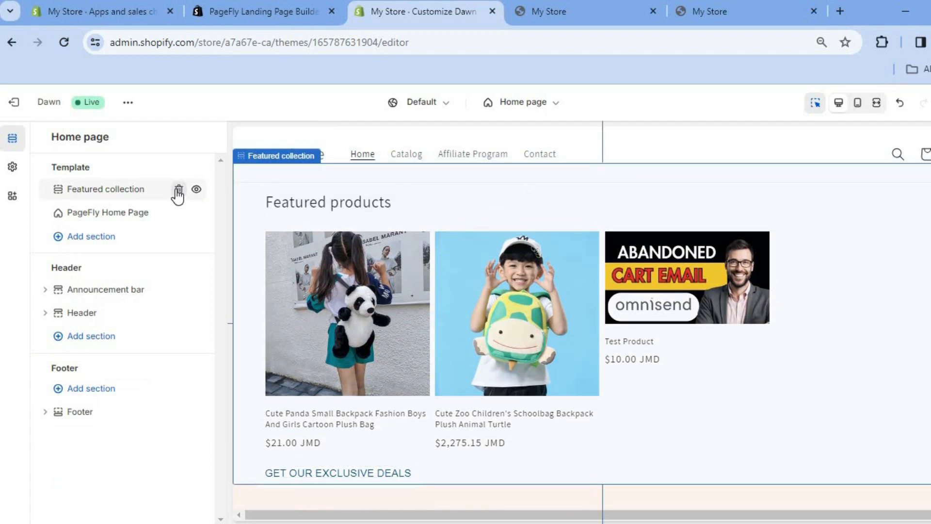
{"action": "left_click", "coordinate": [179, 190]}
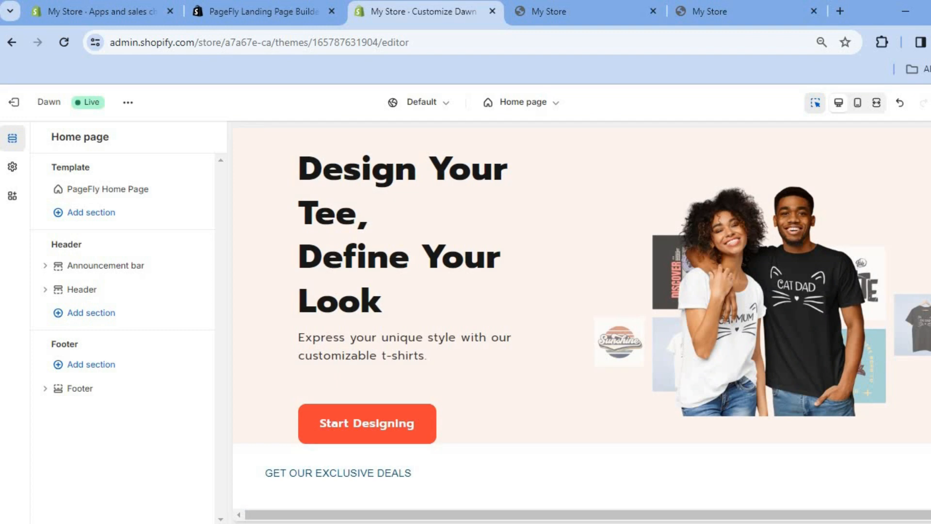
{"action": "key", "text": "ctrl+s"}
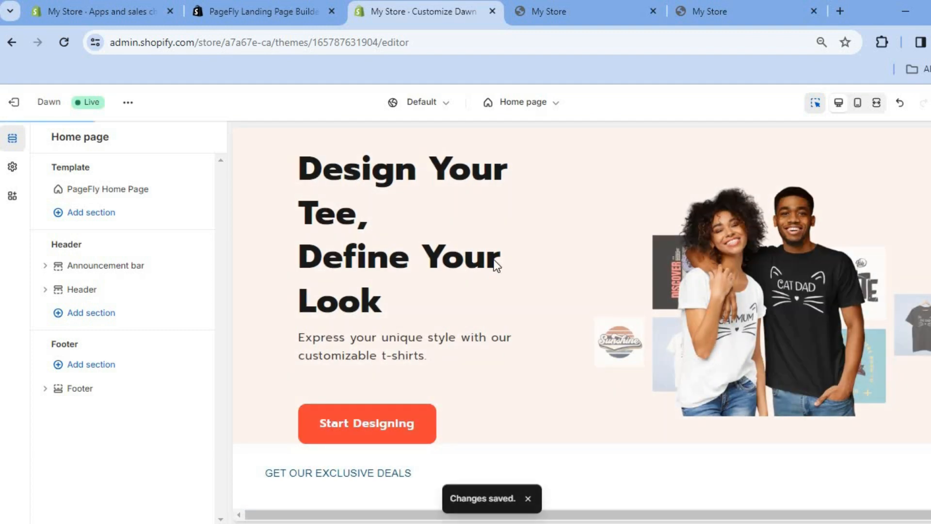
- View the live theme's storefront and scroll through the updated home page
{"action": "left_click_drag", "start_coordinate": [97, 285], "coordinate": [131, 270]}
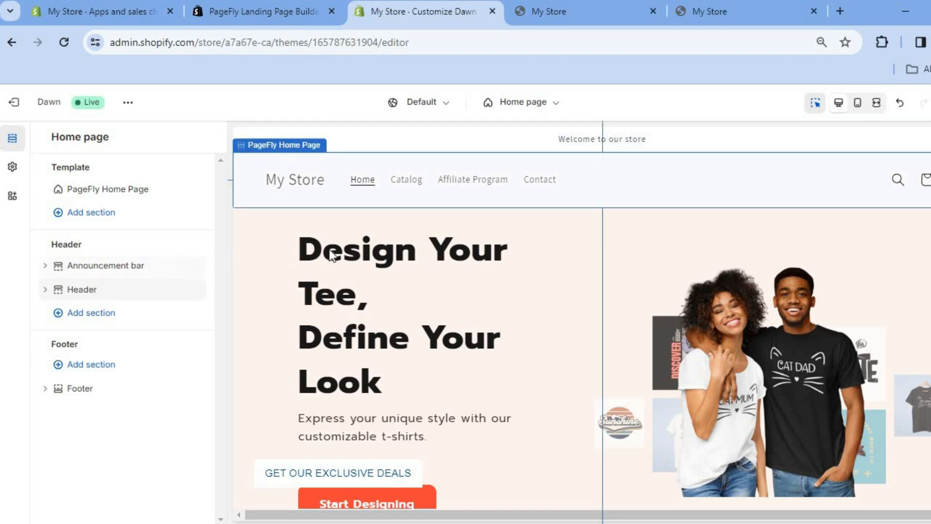
{"action": "left_click", "coordinate": [128, 103]}
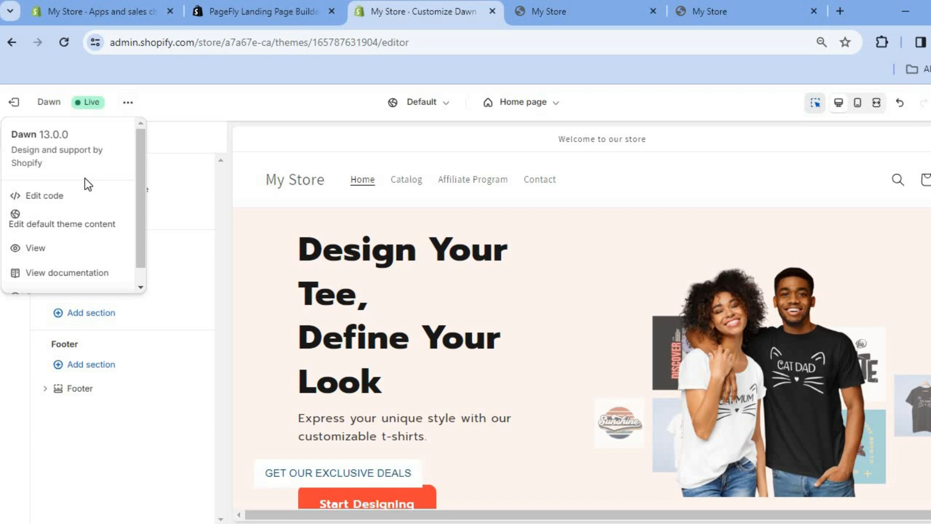
{"action": "left_click", "coordinate": [61, 249]}
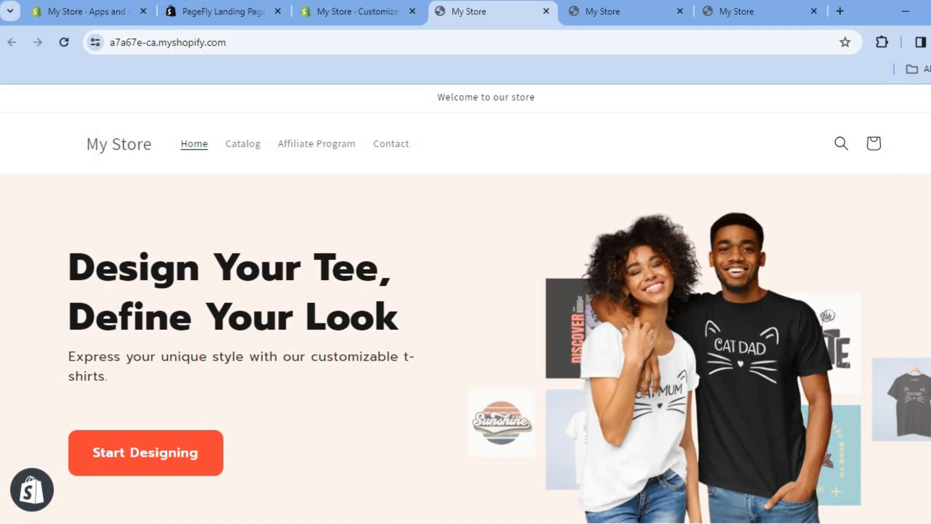
{"action": "scroll", "coordinate": [466, 303], "scroll_direction": "down", "scroll_amount": 20}
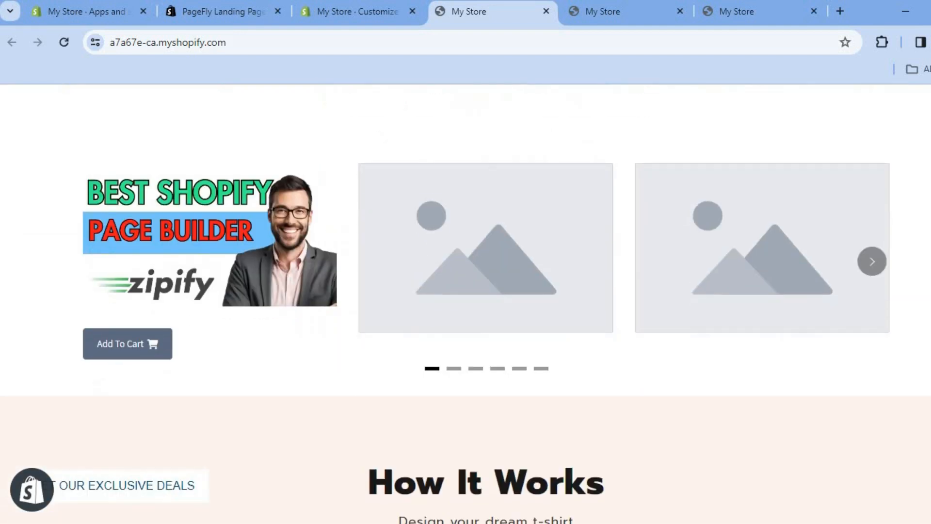
{"action": "scroll", "coordinate": [486, 303], "scroll_direction": "down", "scroll_amount": 15}
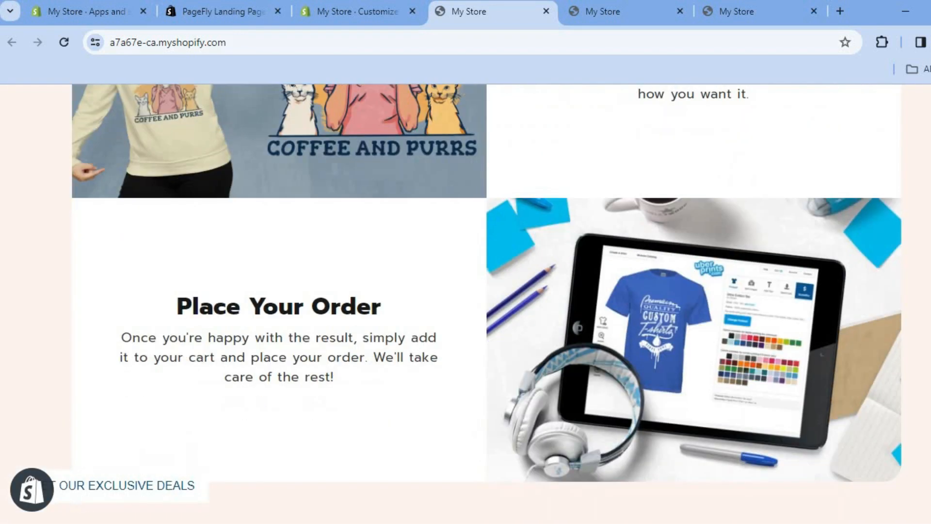
{"action": "scroll", "coordinate": [466, 304], "scroll_direction": "down", "scroll_amount": 10}
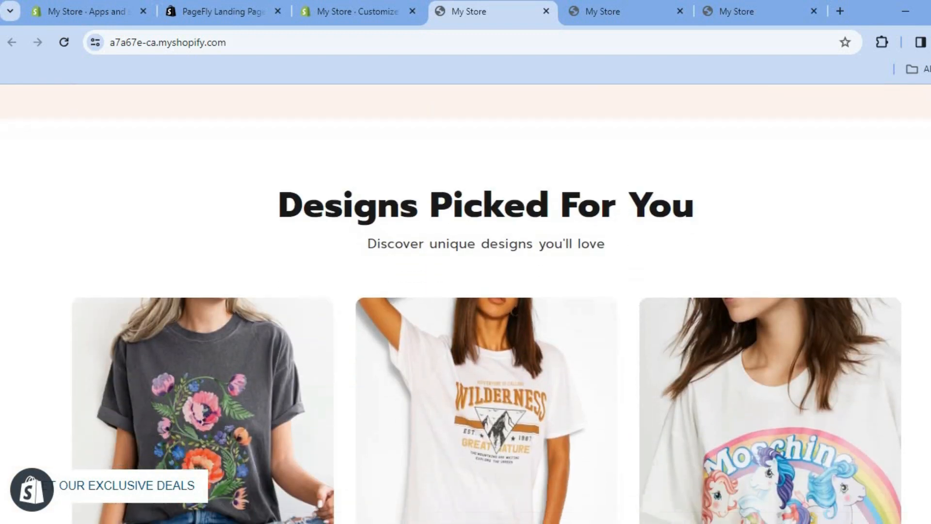
{"action": "scroll", "coordinate": [466, 303], "scroll_direction": "down", "scroll_amount": 8}
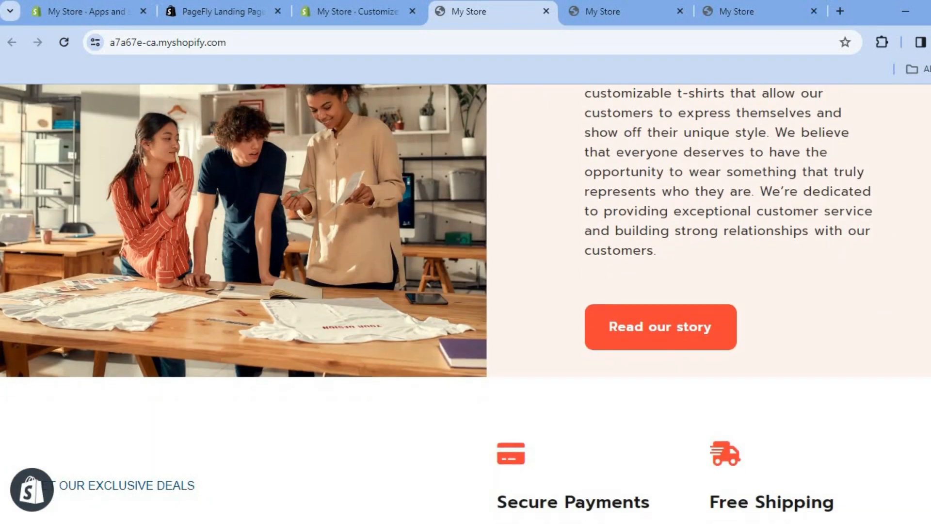
{"action": "scroll", "coordinate": [465, 303], "scroll_direction": "up", "scroll_amount": 20}
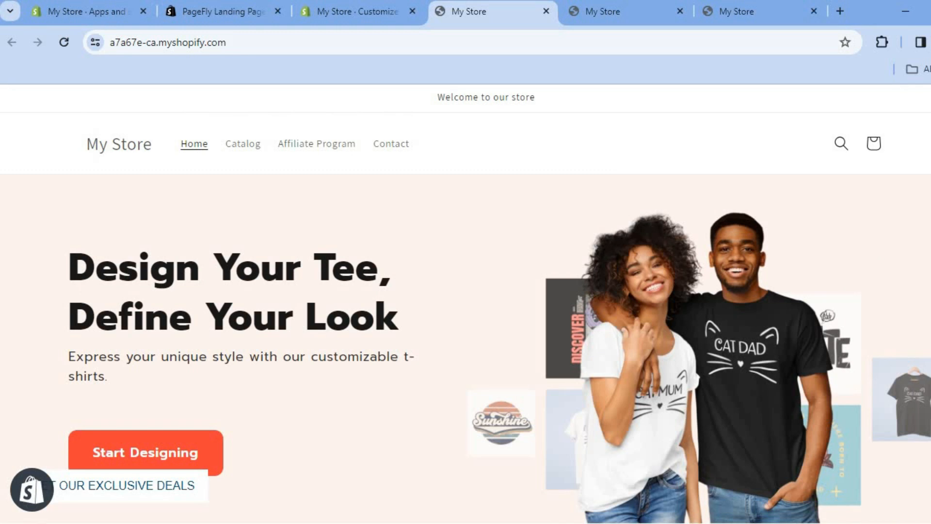